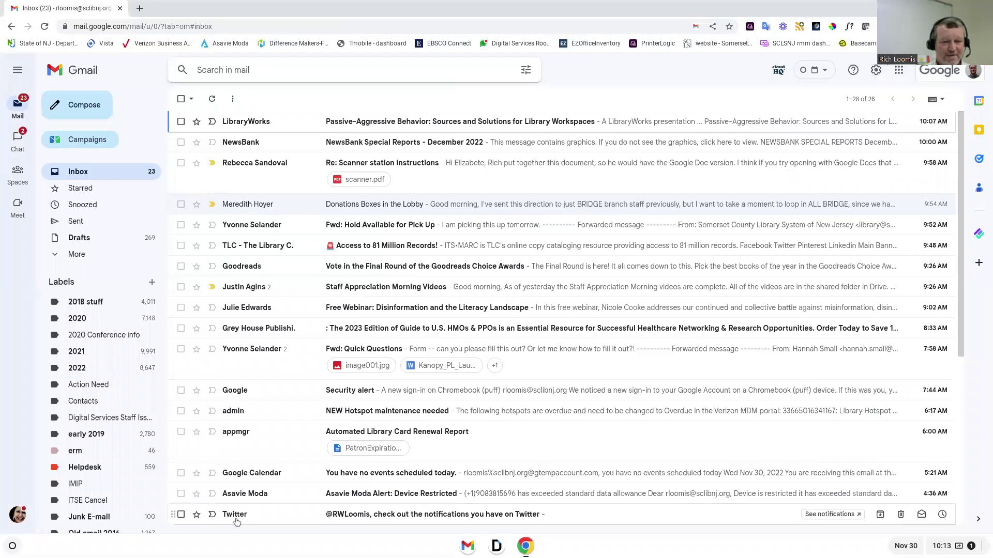
{"action": "left_click", "coordinate": [869, 100]}
{"action": "left_click", "coordinate": [869, 101]}
{"action": "left_click", "coordinate": [864, 102]}
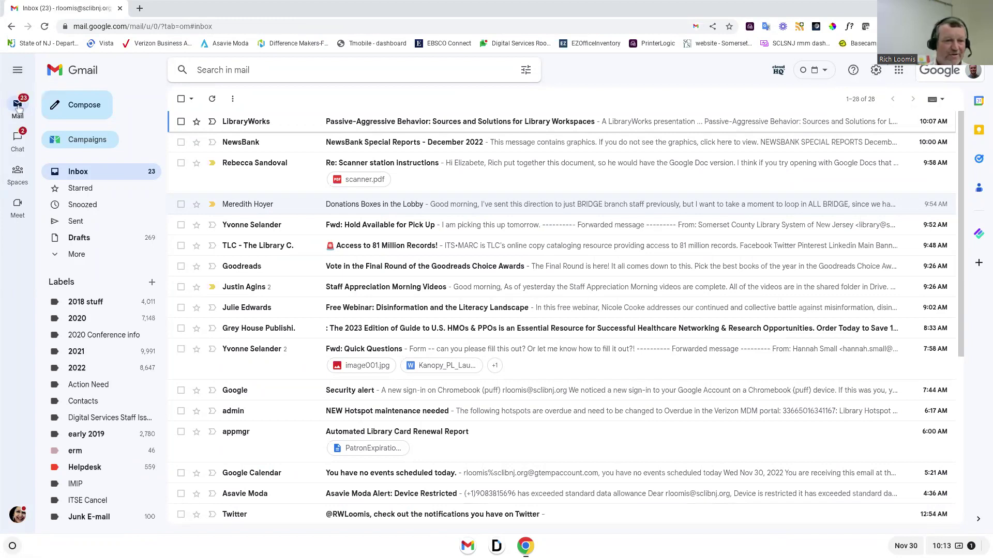
{"action": "mouse_move", "coordinate": [15, 180]}
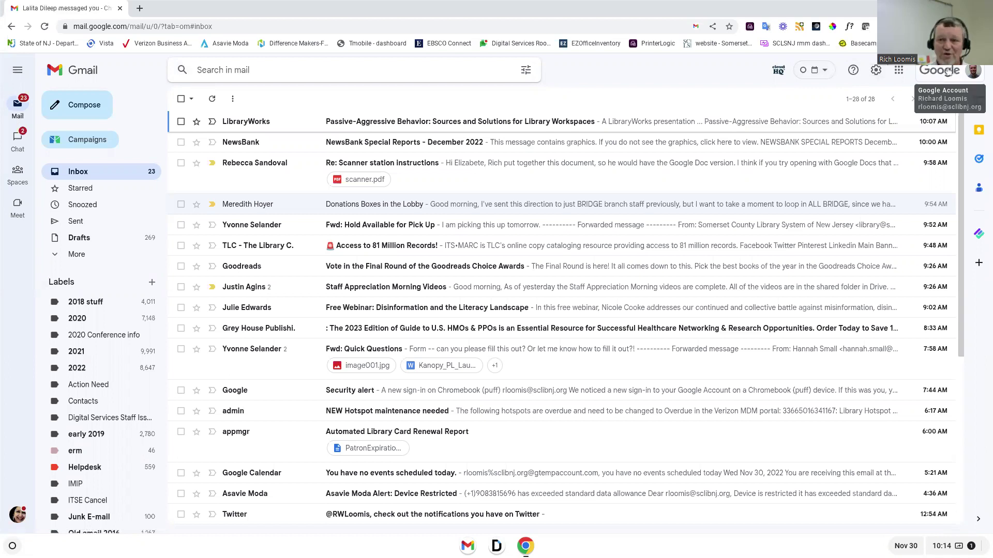
Look through the full list of available Google apps, including the Workspace Marketplace entries, and close it
{"action": "left_click", "coordinate": [900, 72]}
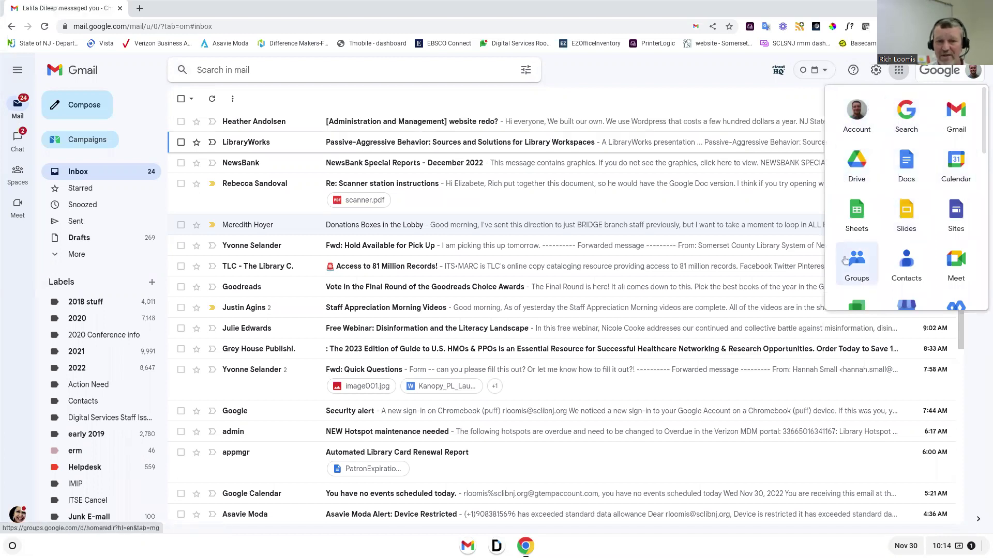
{"action": "scroll", "coordinate": [931, 264], "scroll_direction": "down", "scroll_amount": 1}
{"action": "scroll", "coordinate": [931, 263], "scroll_direction": "down", "scroll_amount": 4}
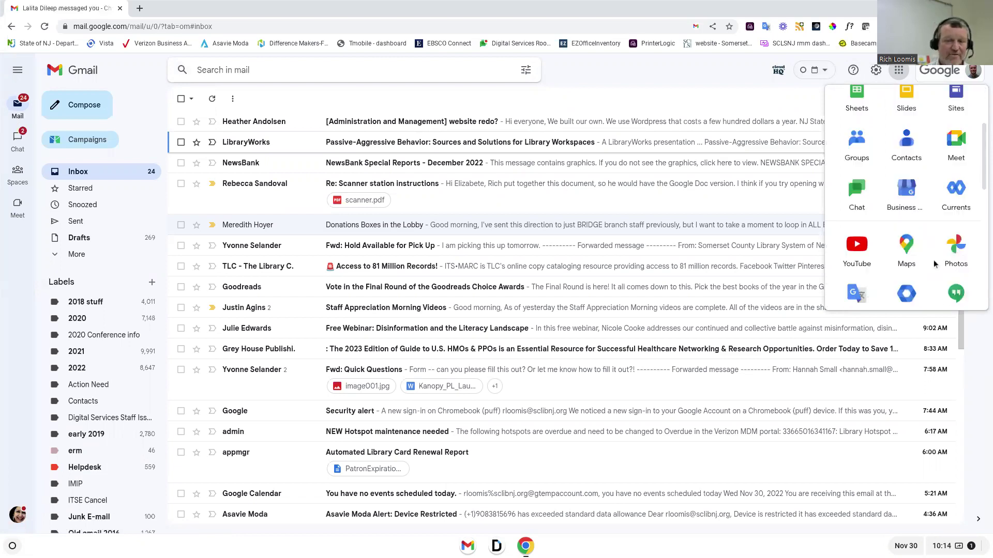
{"action": "scroll", "coordinate": [934, 264], "scroll_direction": "down", "scroll_amount": 6}
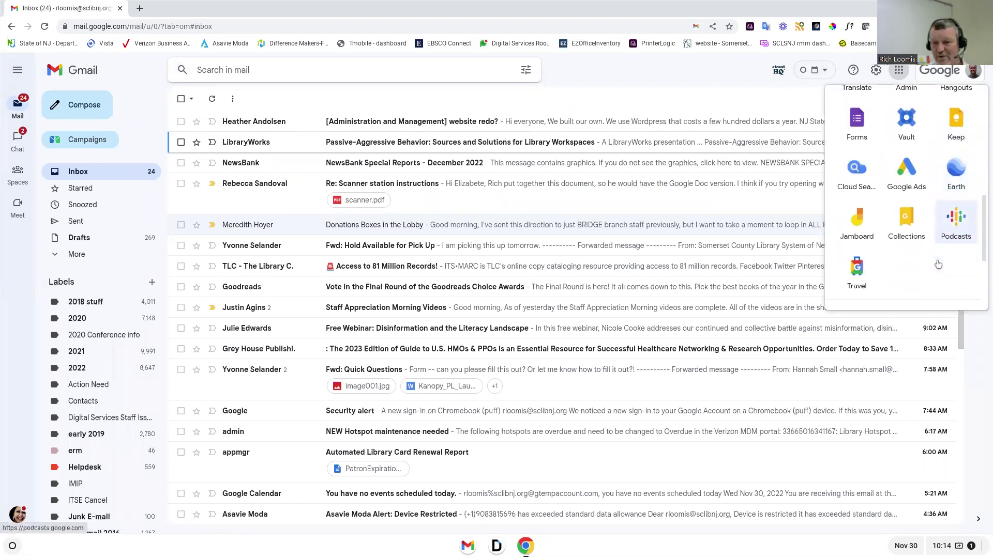
{"action": "scroll", "coordinate": [936, 261], "scroll_direction": "down", "scroll_amount": 5}
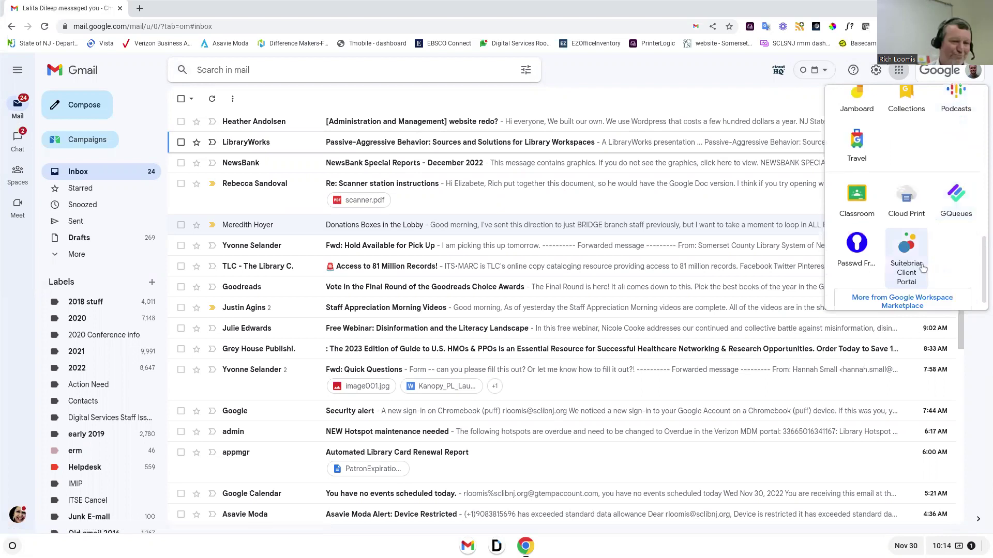
{"action": "scroll", "coordinate": [935, 257], "scroll_direction": "up", "scroll_amount": 6}
{"action": "scroll", "coordinate": [926, 176], "scroll_direction": "up", "scroll_amount": 5}
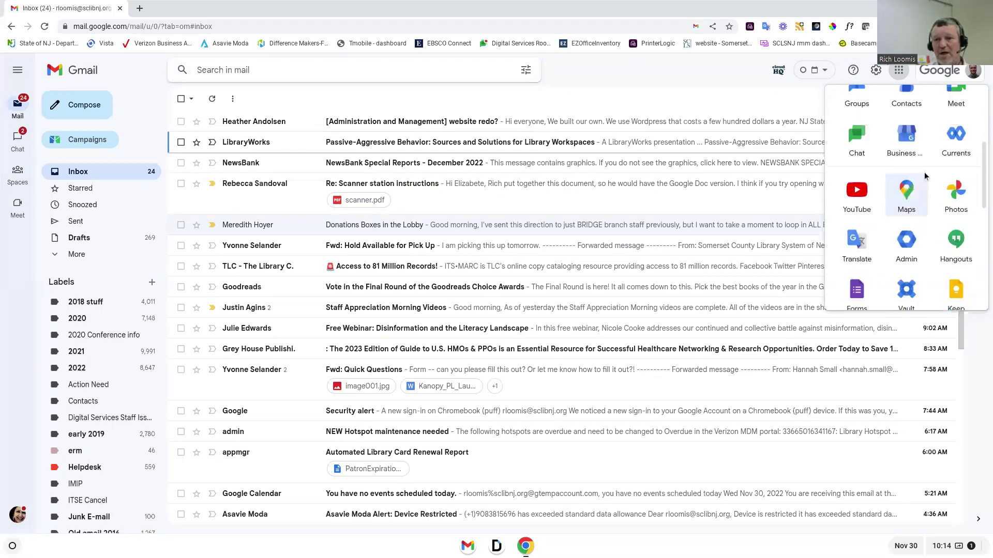
{"action": "left_click", "coordinate": [900, 70]}
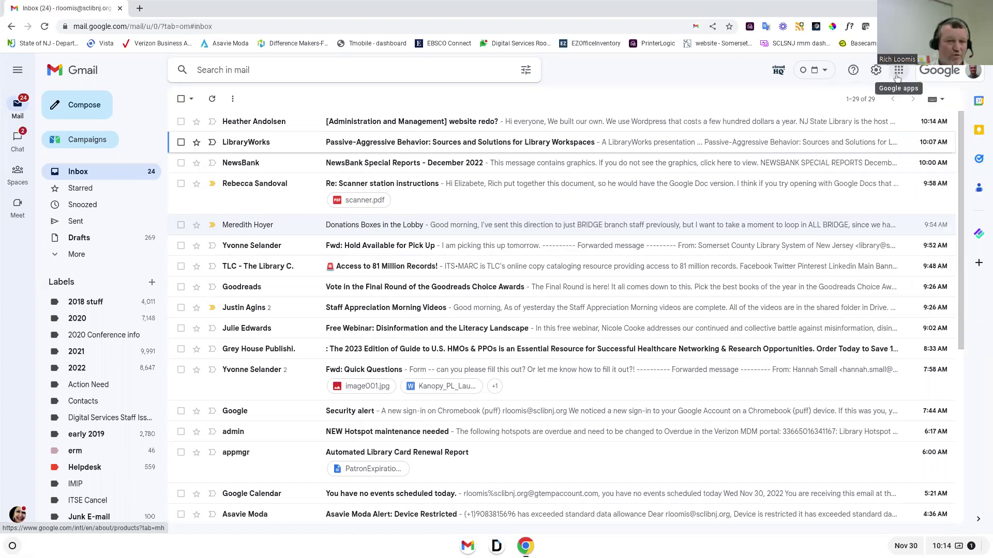
{"action": "left_click", "coordinate": [862, 101]}
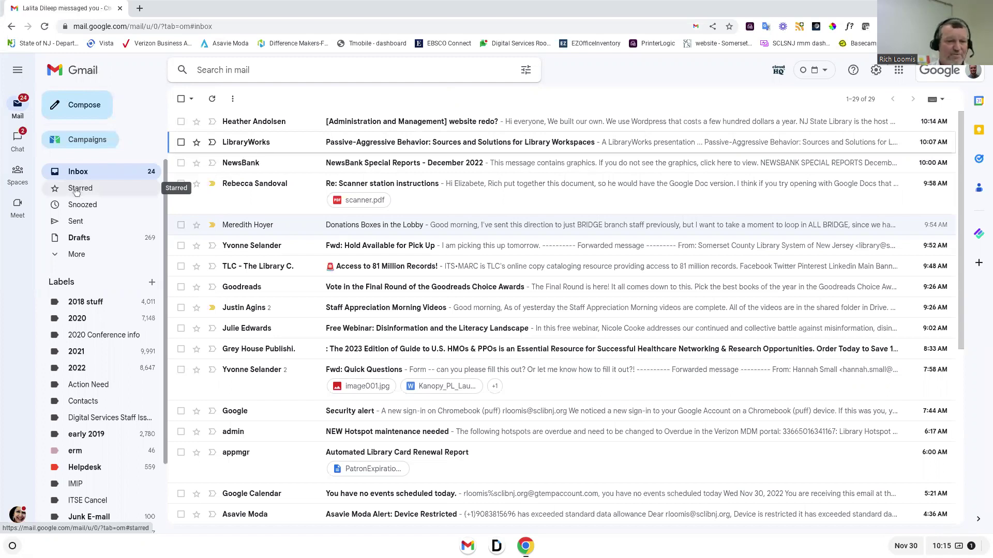
View the Starred and Snoozed mail, look over the list of labels, and return to the inbox
{"action": "left_click", "coordinate": [78, 191]}
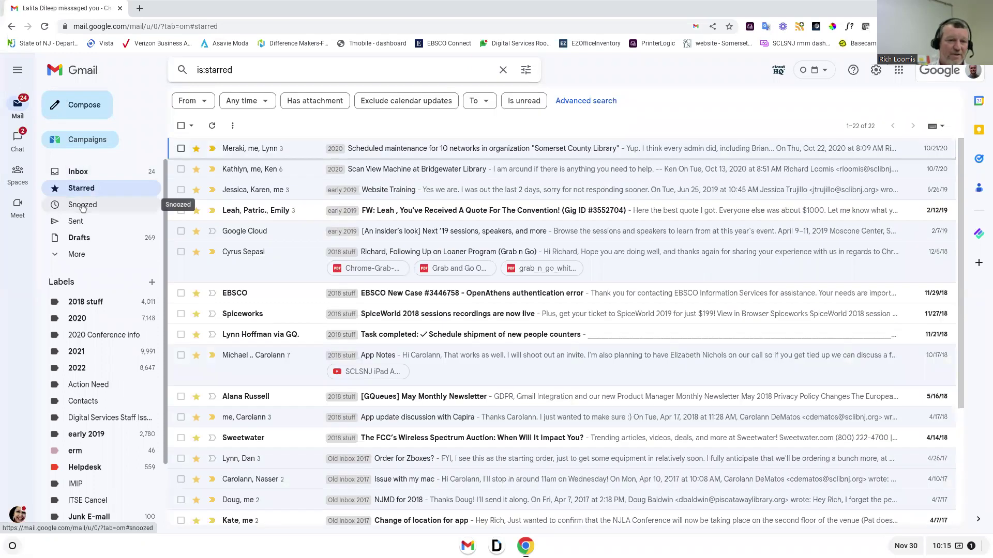
{"action": "left_click", "coordinate": [82, 206]}
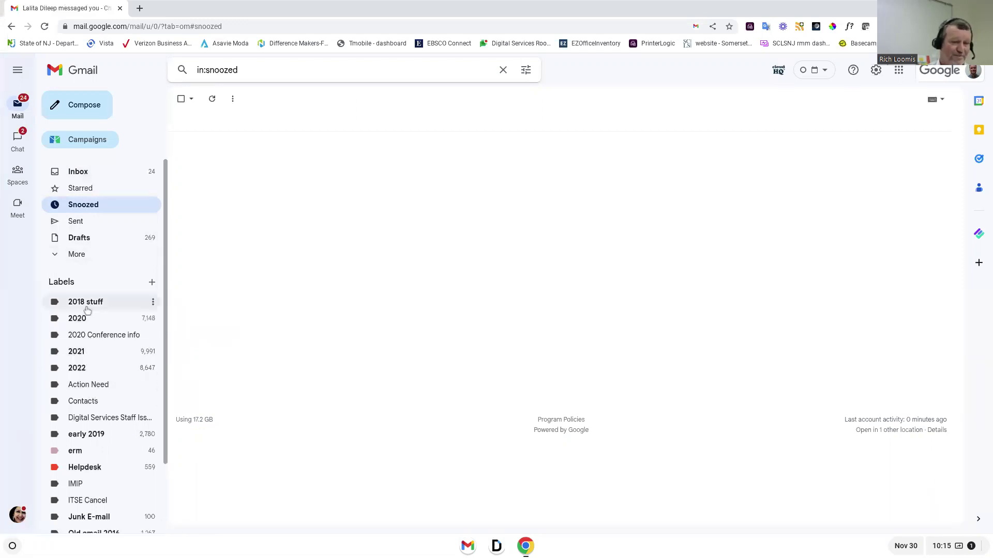
{"action": "scroll", "coordinate": [97, 343], "scroll_direction": "down", "scroll_amount": 1}
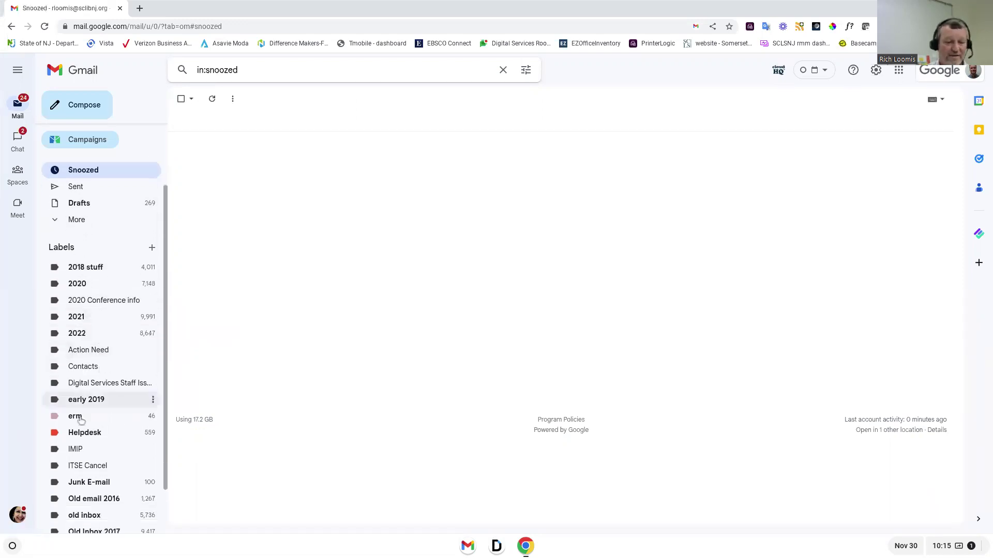
{"action": "scroll", "coordinate": [98, 464], "scroll_direction": "down", "scroll_amount": 1}
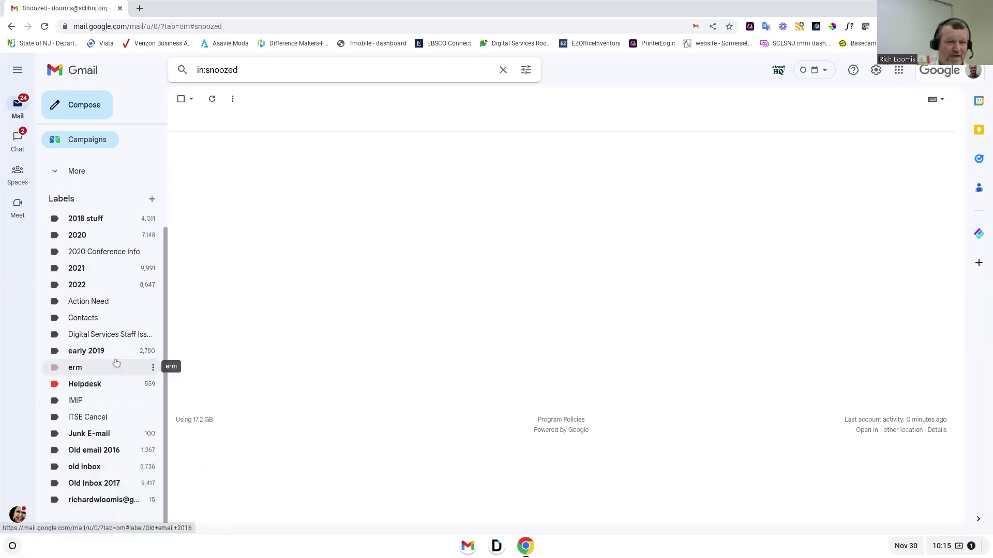
{"action": "scroll", "coordinate": [114, 336], "scroll_direction": "up", "scroll_amount": 2}
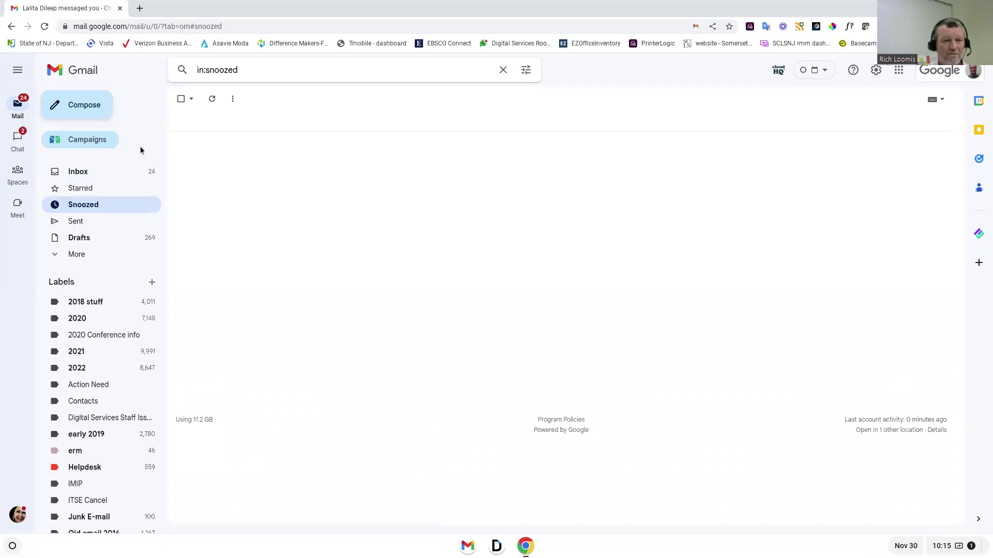
{"action": "left_click", "coordinate": [79, 171]}
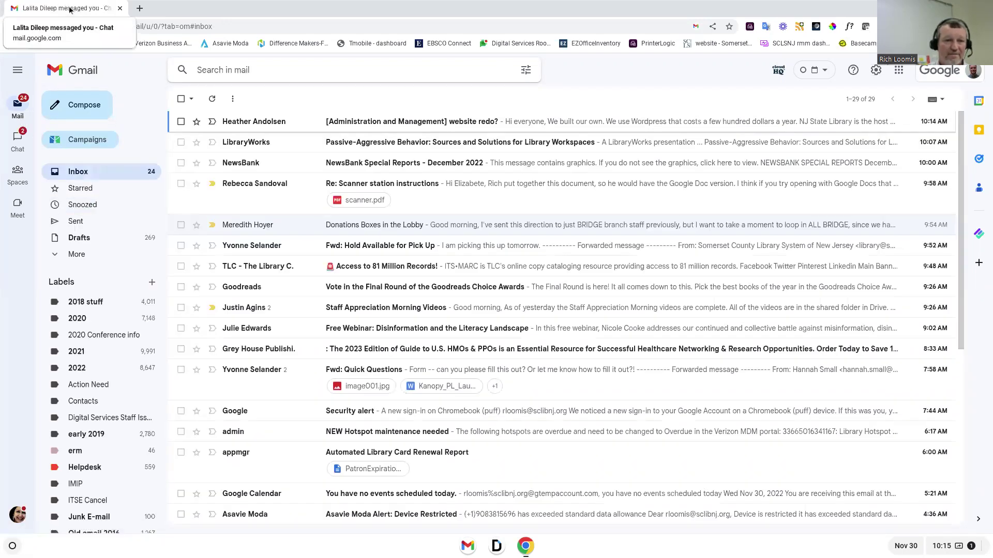
{"action": "key", "text": "alt+equal"}
{"action": "left_click_drag", "start_coordinate": [75, 11], "coordinate": [992, 20]}
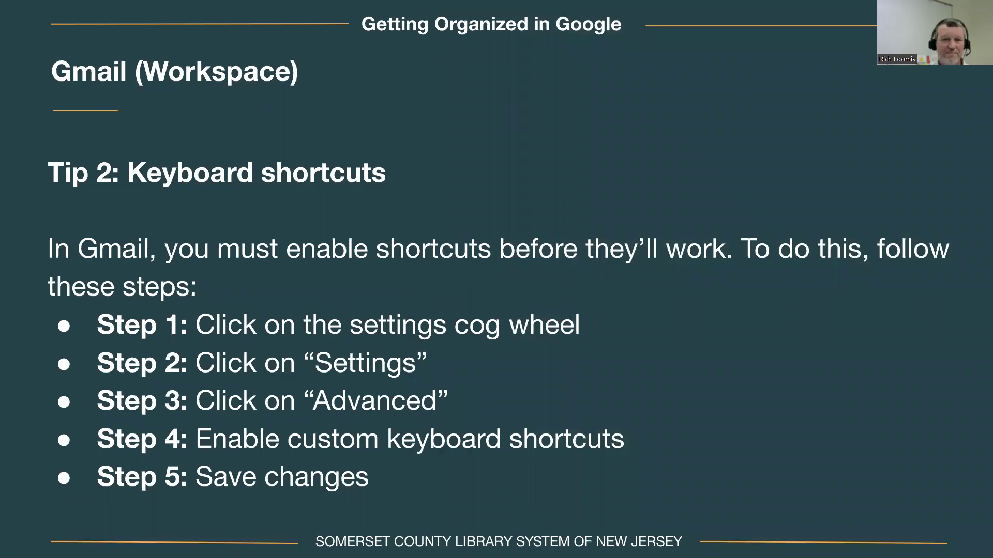
{"action": "left_click_drag", "start_coordinate": [992, 20], "coordinate": [181, 18]}
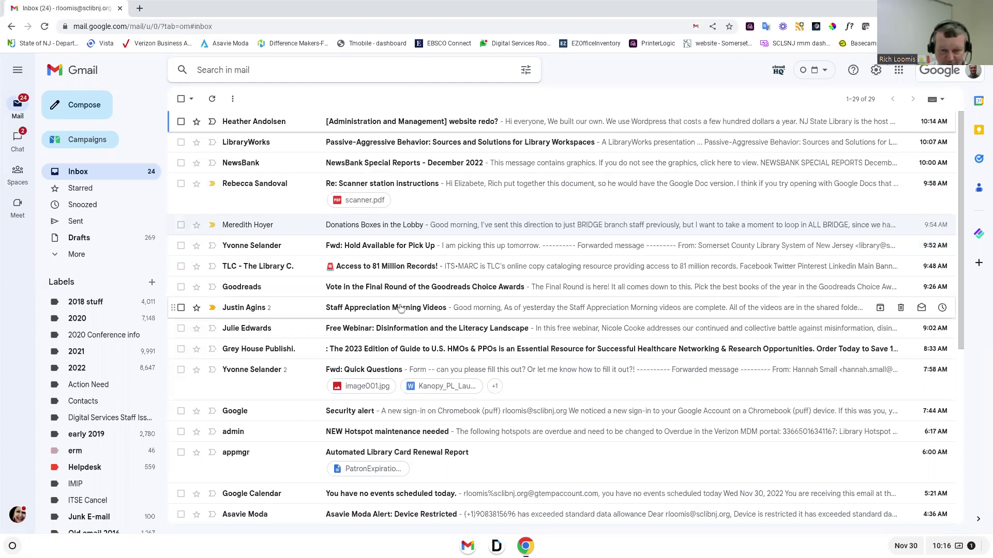
Check the snooze times offered for the "Staff Appreciation Morning Videos" email and add that email to the task list
{"action": "left_click", "coordinate": [181, 308]}
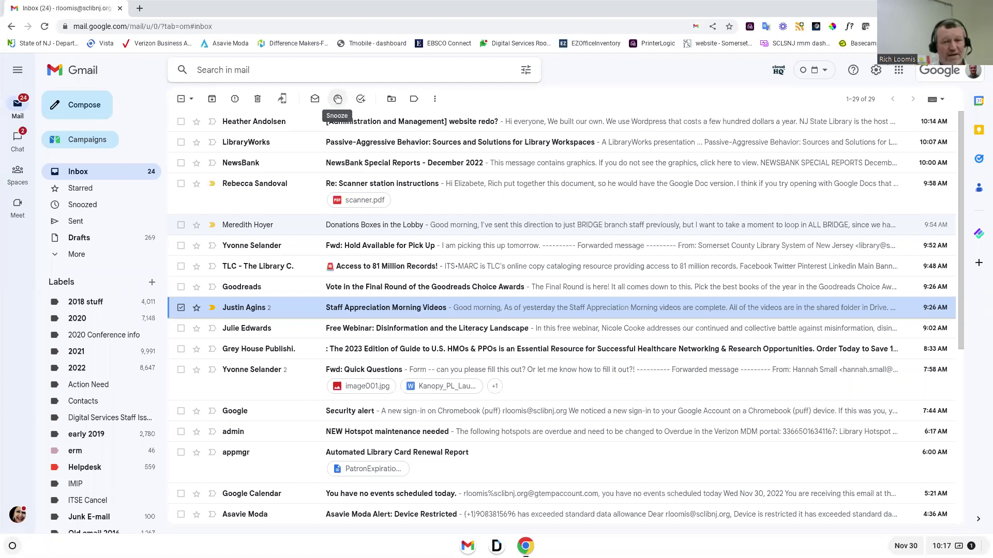
{"action": "left_click", "coordinate": [338, 99]}
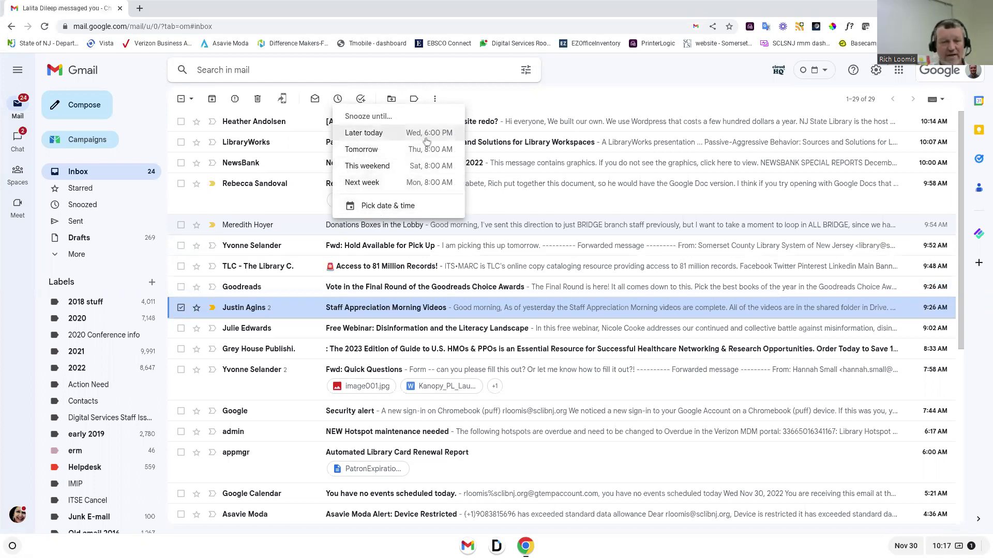
{"action": "left_click", "coordinate": [479, 94]}
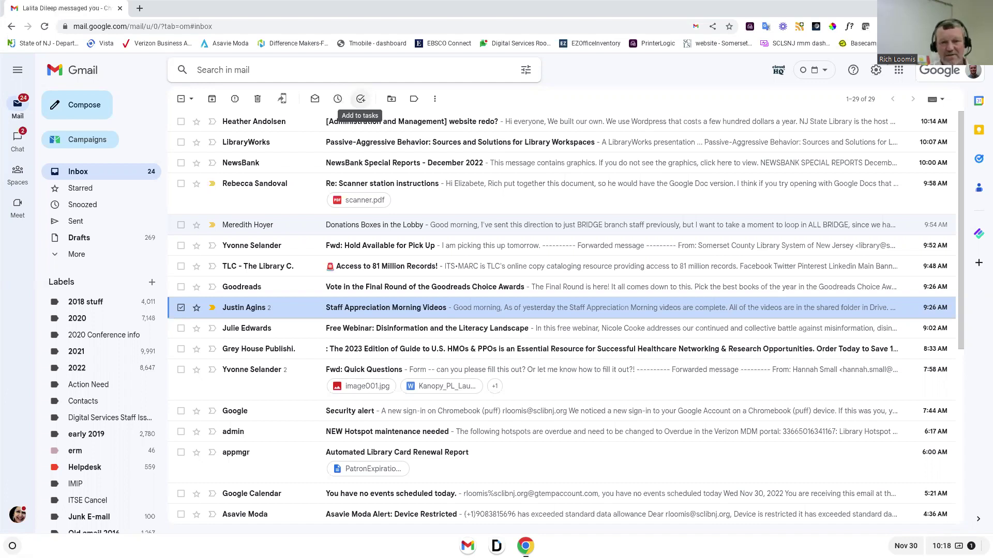
{"action": "left_click", "coordinate": [361, 99]}
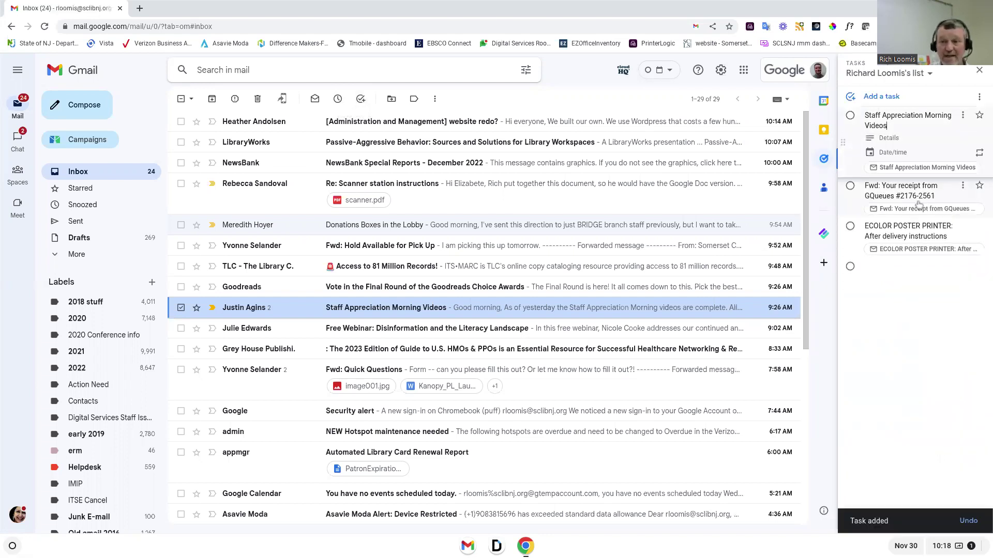
{"action": "left_click", "coordinate": [894, 138]}
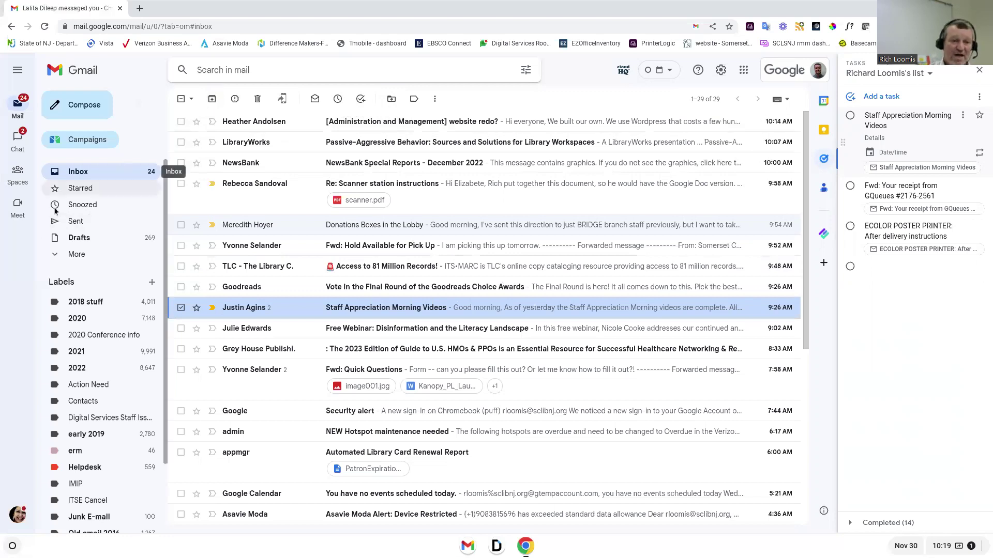
Expand the mail folder list to examine the extra folders, categories and label options, and collapse it again
{"action": "left_click", "coordinate": [57, 255]}
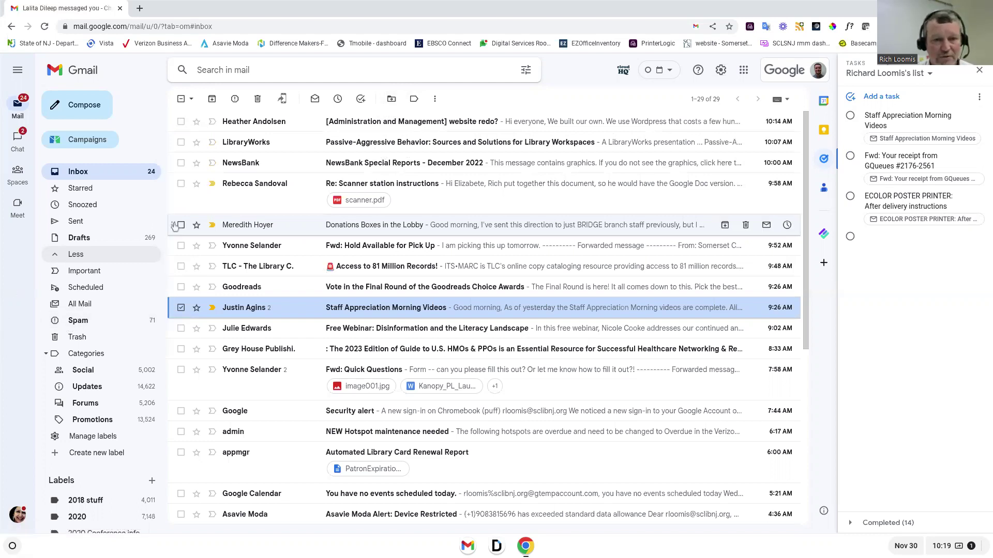
{"action": "scroll", "coordinate": [43, 440], "scroll_direction": "down", "scroll_amount": 1}
{"action": "scroll", "coordinate": [42, 440], "scroll_direction": "down", "scroll_amount": 5}
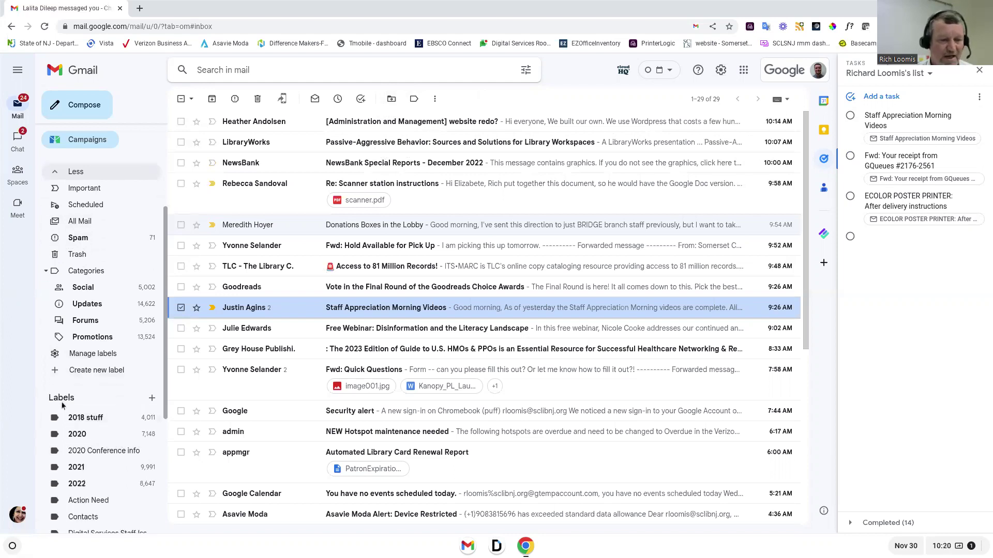
{"action": "left_click", "coordinate": [57, 172]}
{"action": "scroll", "coordinate": [95, 279], "scroll_direction": "up", "scroll_amount": 5}
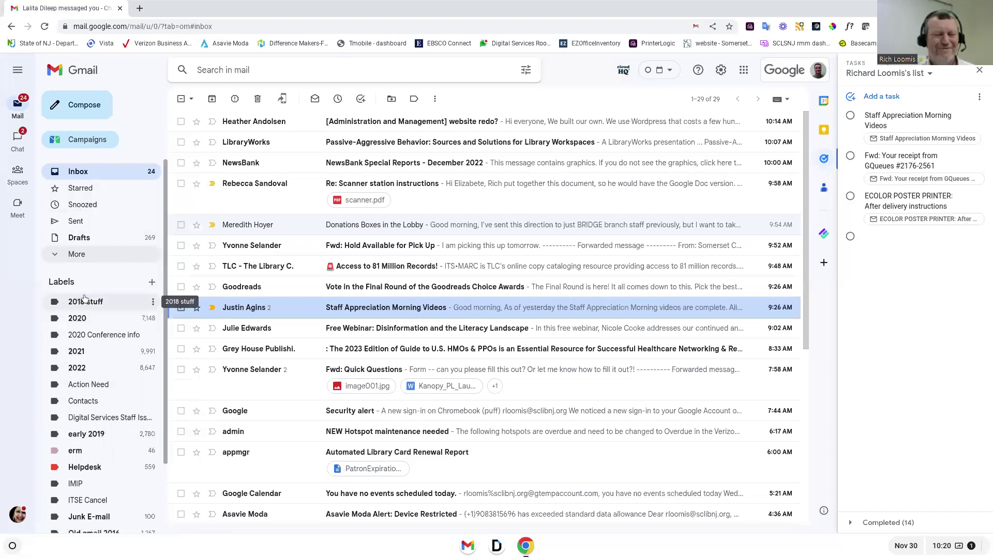
Examine the new label form and its choices for nesting under an existing label, leaving without creating one
{"action": "left_click", "coordinate": [152, 283]}
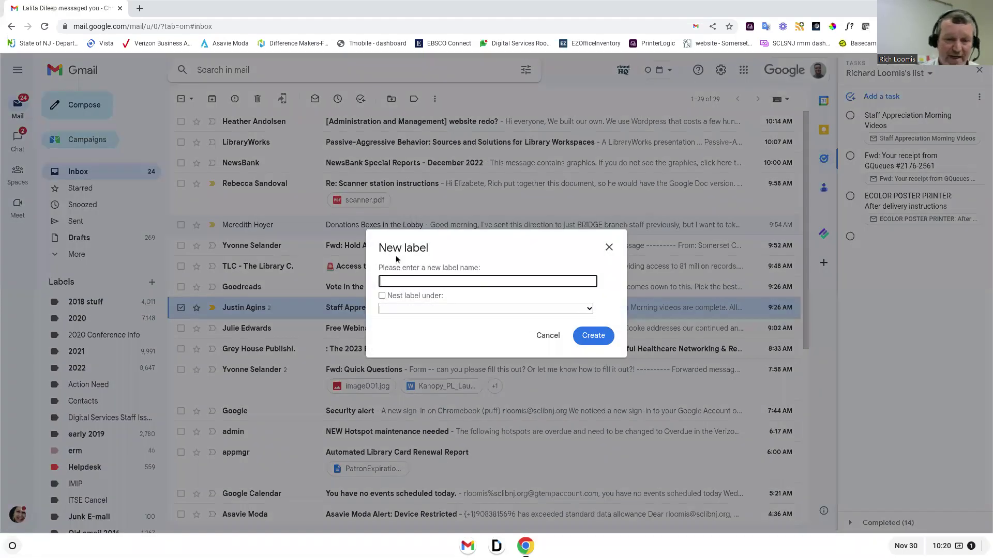
{"action": "left_click", "coordinate": [461, 309]}
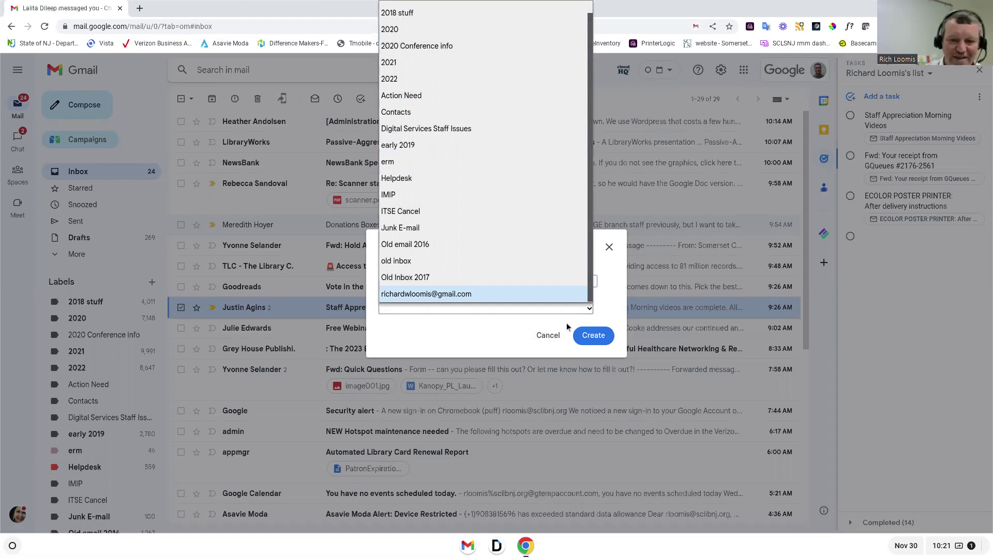
{"action": "left_click", "coordinate": [548, 341]}
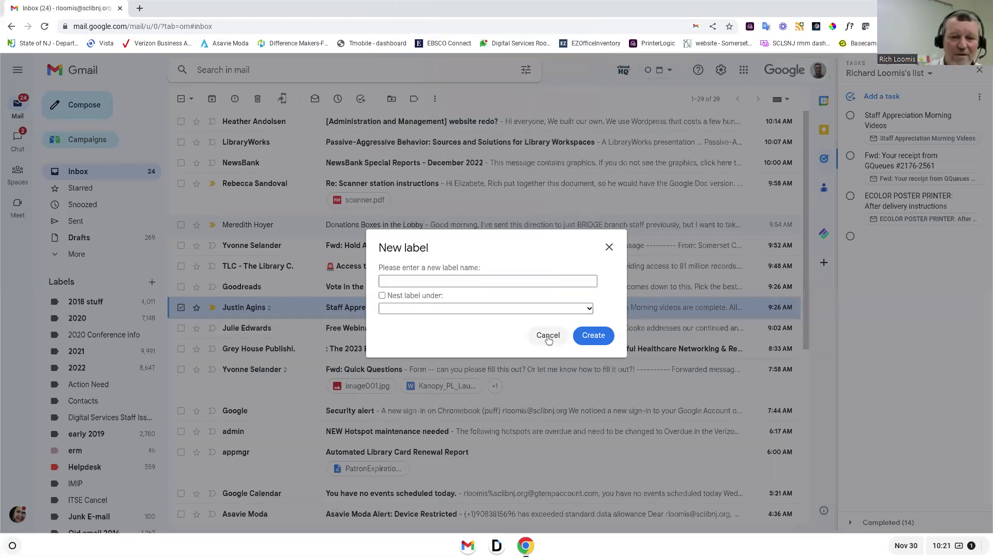
{"action": "left_click", "coordinate": [548, 337]}
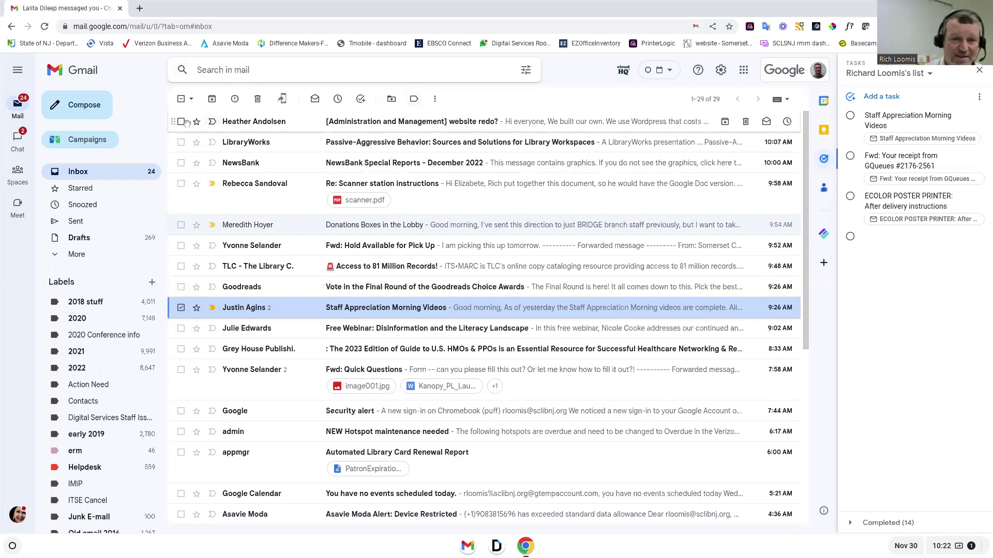
Deselect the "Staff Appreciation Morning Videos" email and apply the Action Need label to "[Administration and Management] website redo?"
{"action": "left_click", "coordinate": [181, 307]}
{"action": "left_click", "coordinate": [181, 121]}
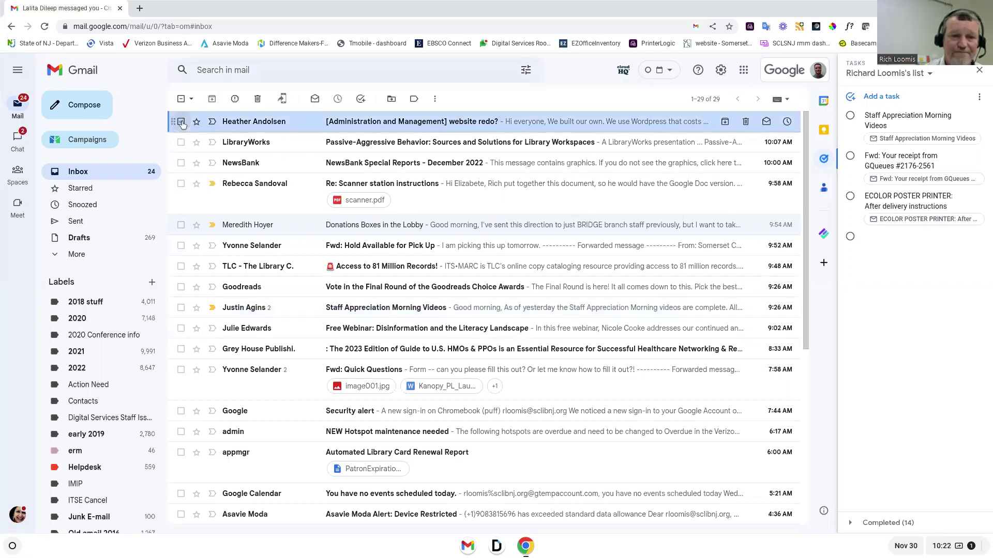
{"action": "left_click", "coordinate": [414, 100]}
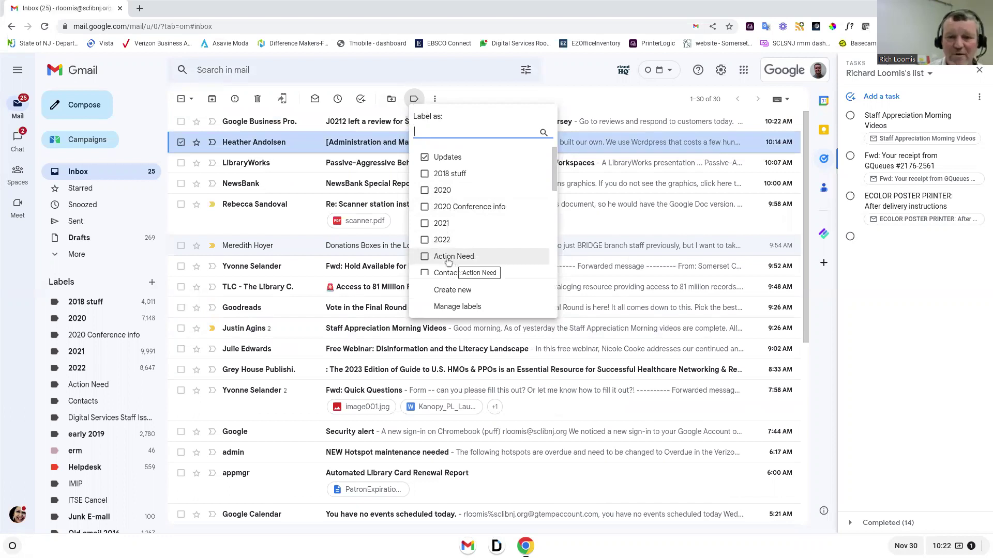
{"action": "left_click", "coordinate": [451, 259]}
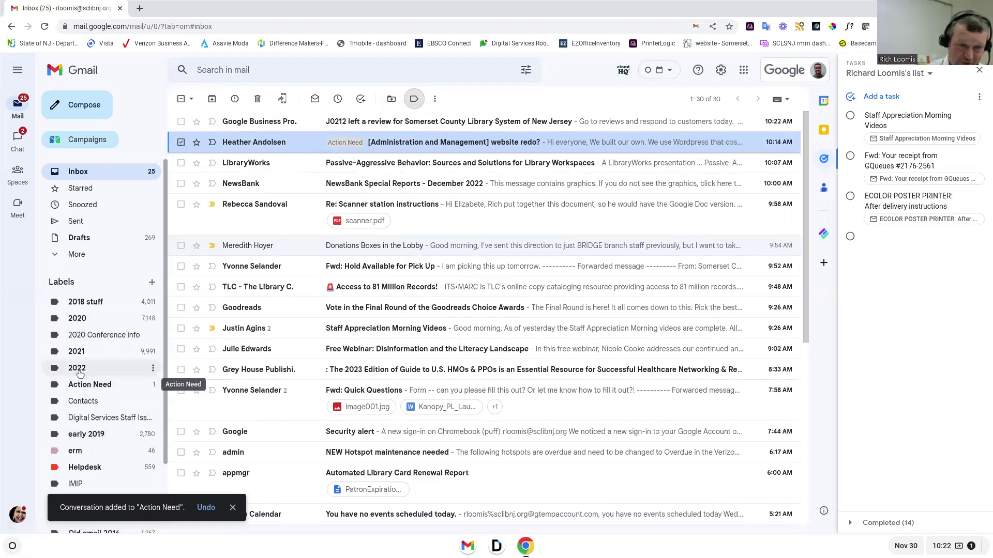
Check which emails carry the Action Need label and return to the inbox
{"action": "left_click", "coordinate": [77, 386]}
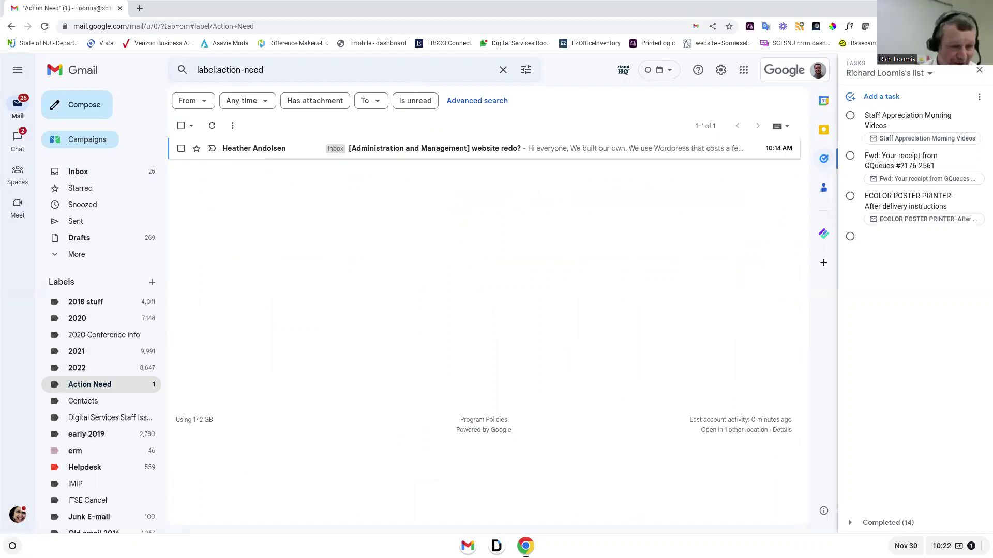
{"action": "left_click", "coordinate": [76, 172]}
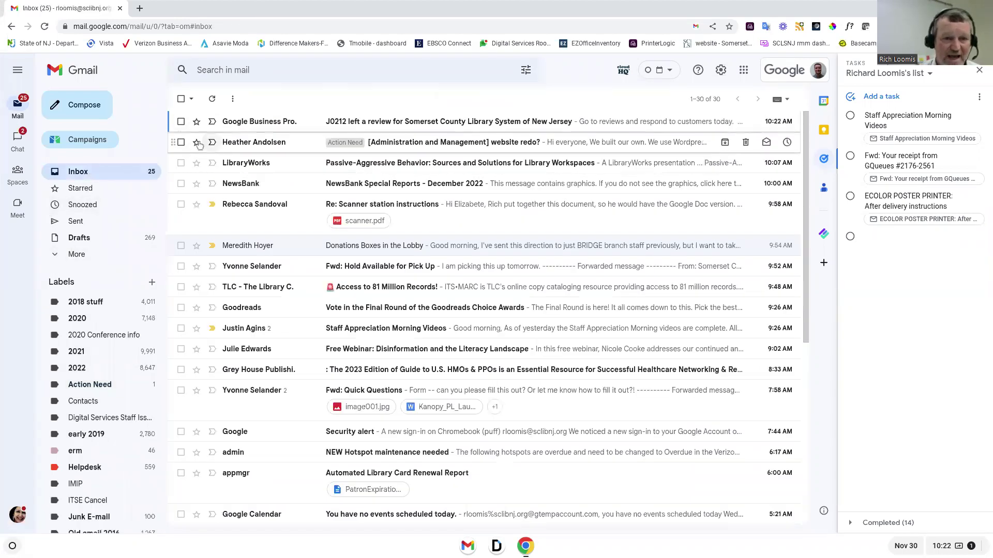
Move the "[Administration and Management] website redo?" email to the 2022 folder and check it under the Action Need label
{"action": "left_click", "coordinate": [181, 143]}
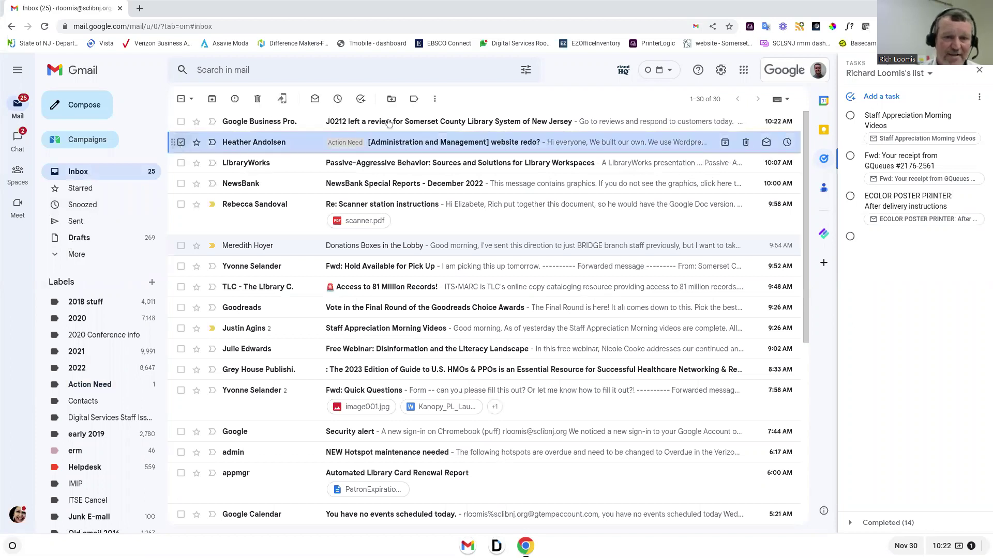
{"action": "left_click", "coordinate": [392, 100]}
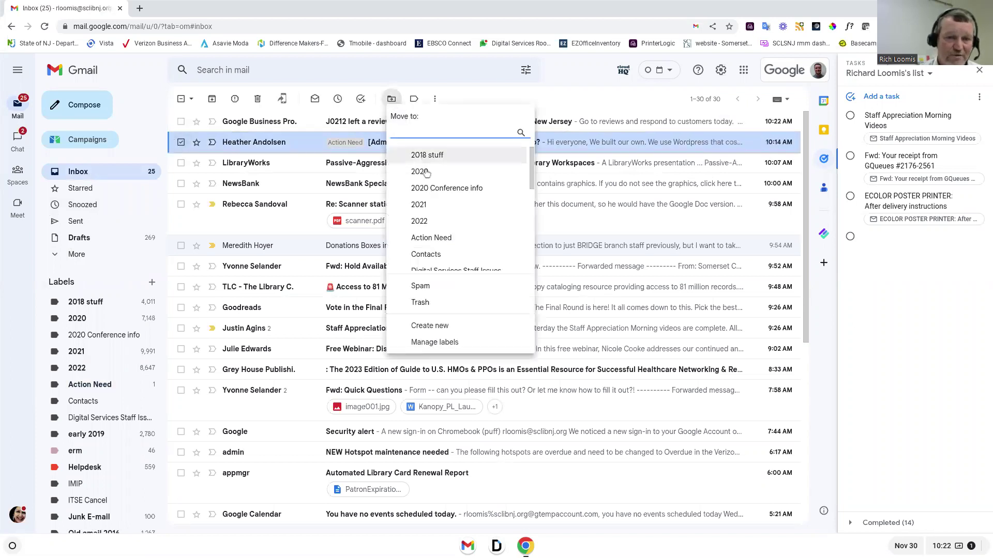
{"action": "left_click", "coordinate": [419, 221]}
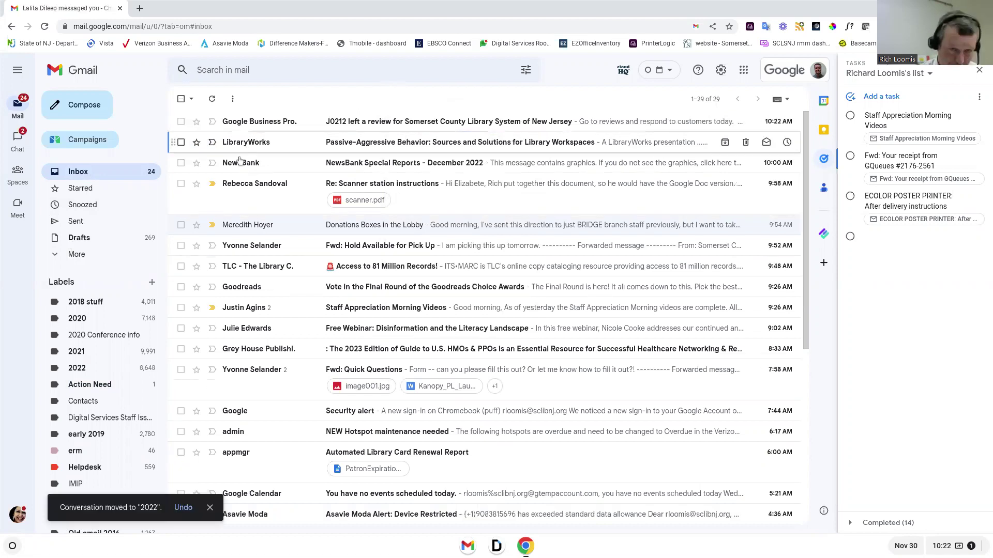
{"action": "left_click", "coordinate": [95, 388]}
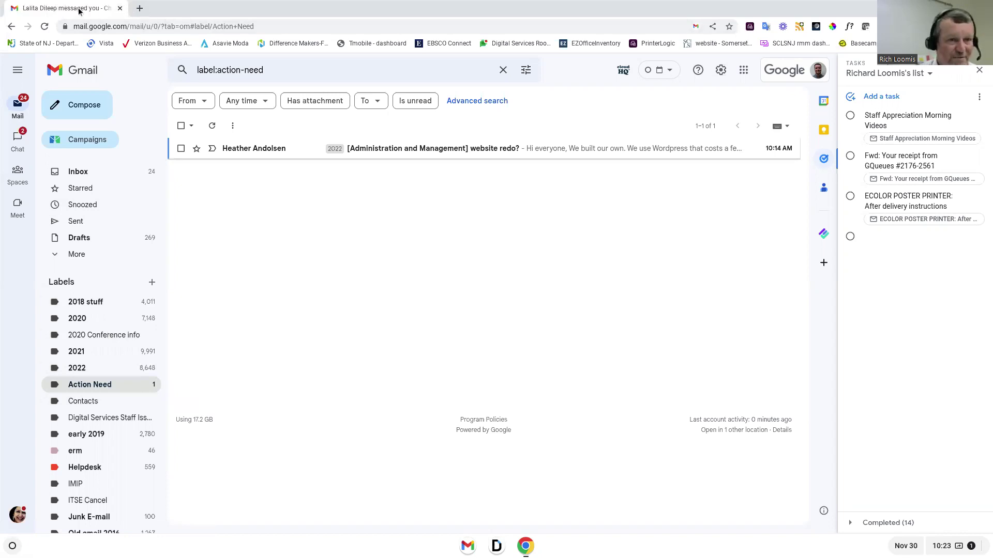
{"action": "key", "text": "alt+Tab"}
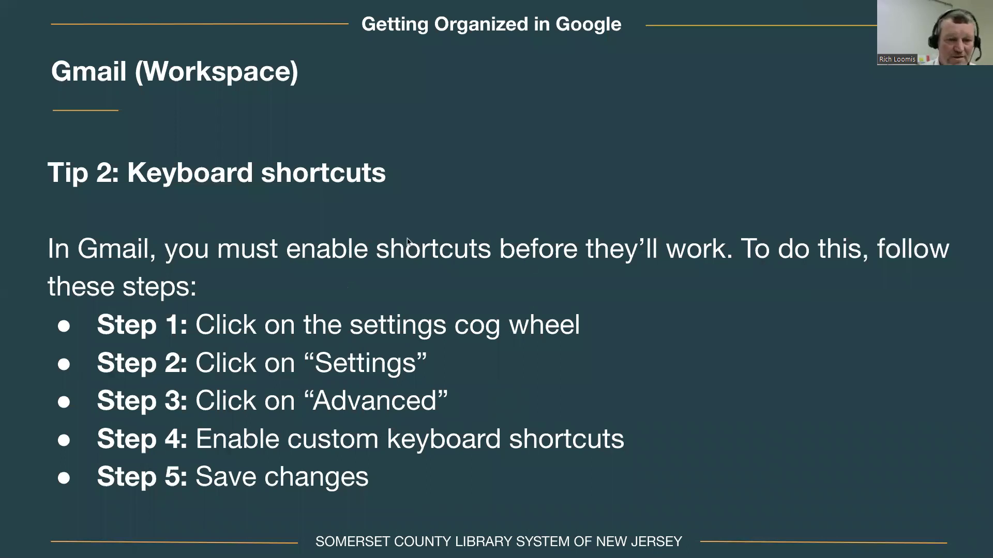
{"action": "key", "text": "Right"}
{"action": "key", "text": "Left"}
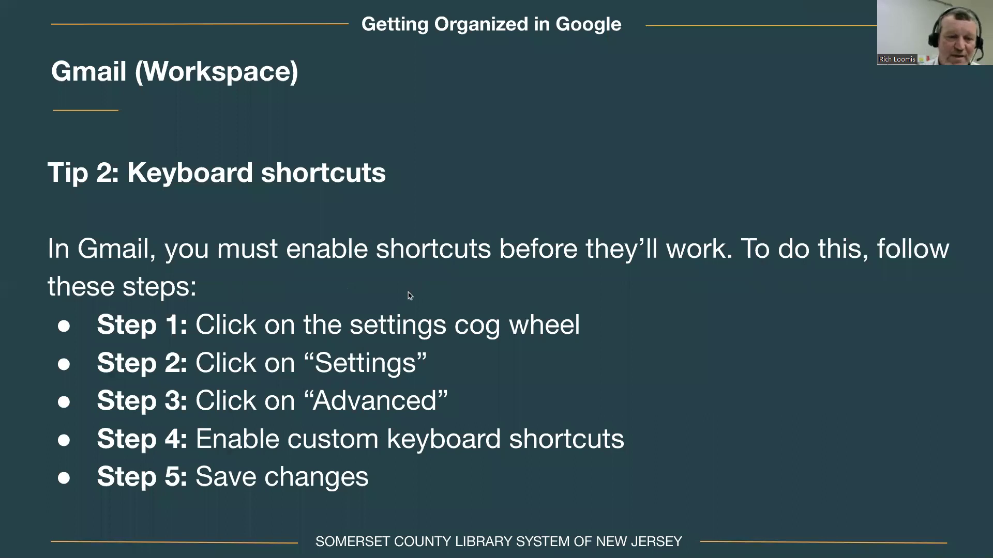
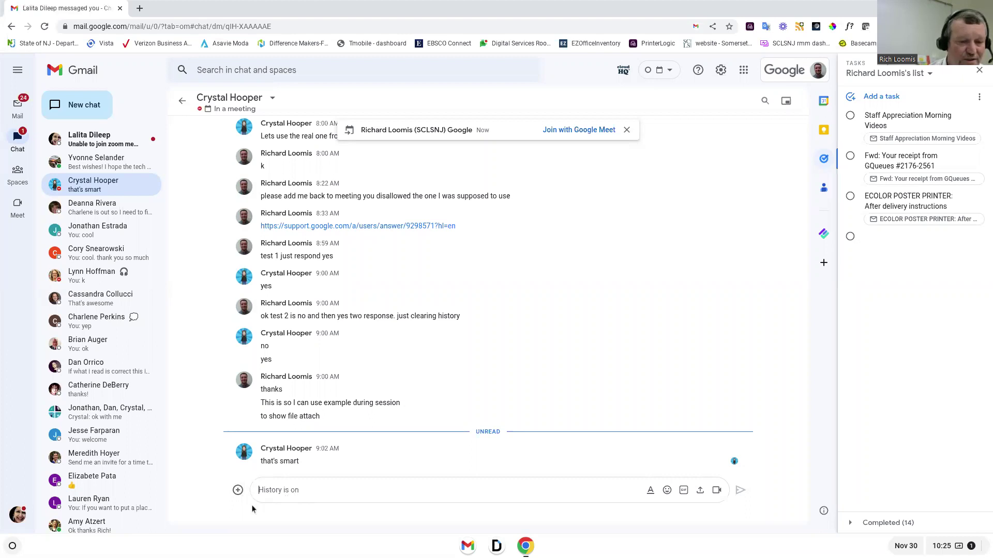
Examine what can be added to a message in the open chat conversation, leaving without attaching anything
{"action": "left_click", "coordinate": [284, 493]}
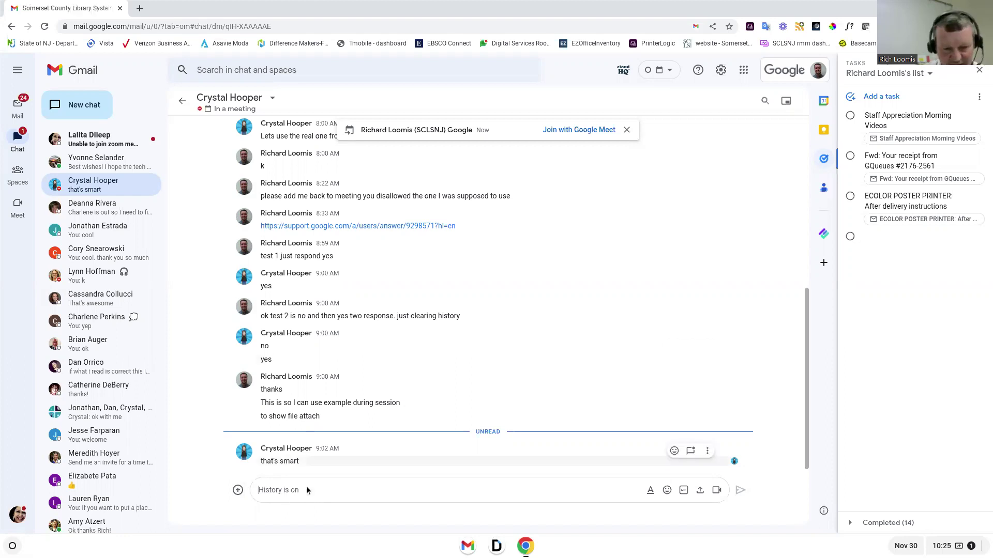
{"action": "left_click", "coordinate": [238, 490]}
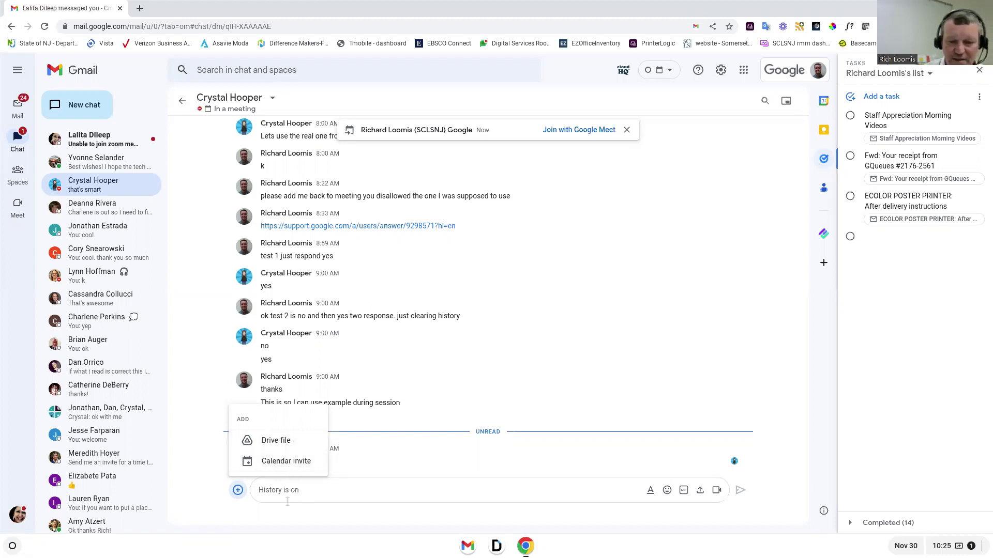
{"action": "left_click", "coordinate": [304, 510]}
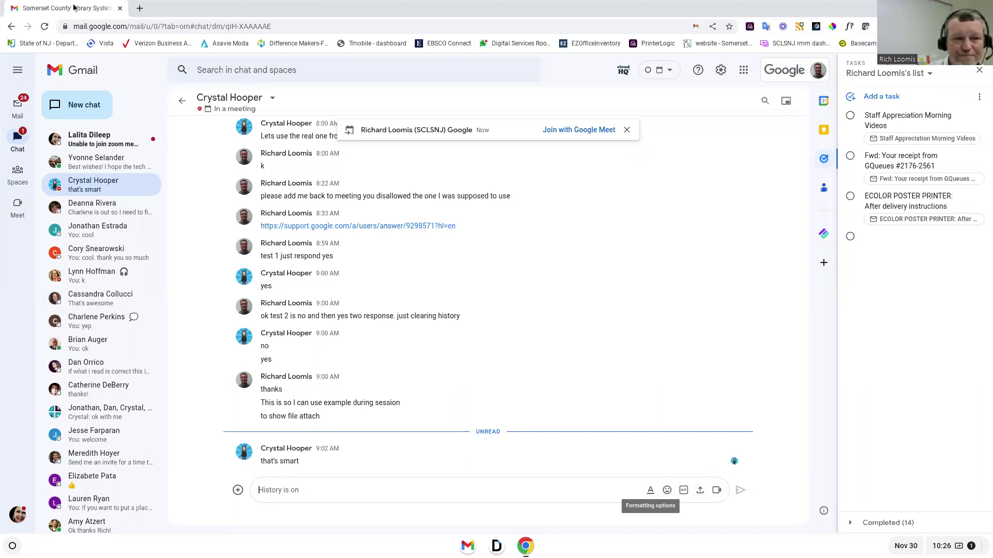
{"action": "left_click_drag", "start_coordinate": [80, 7], "coordinate": [992, 11]}
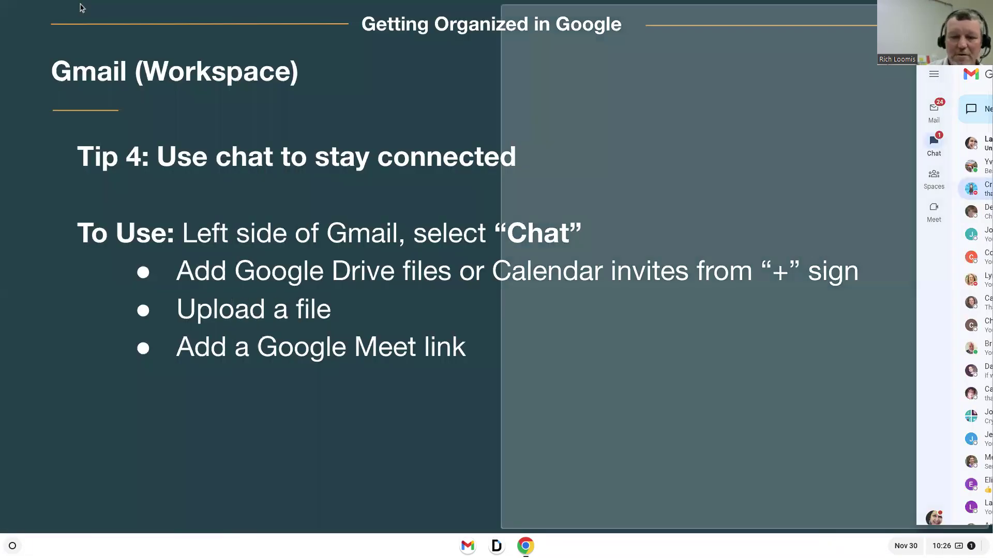
{"action": "left_click_drag", "start_coordinate": [562, 13], "coordinate": [992, 12]}
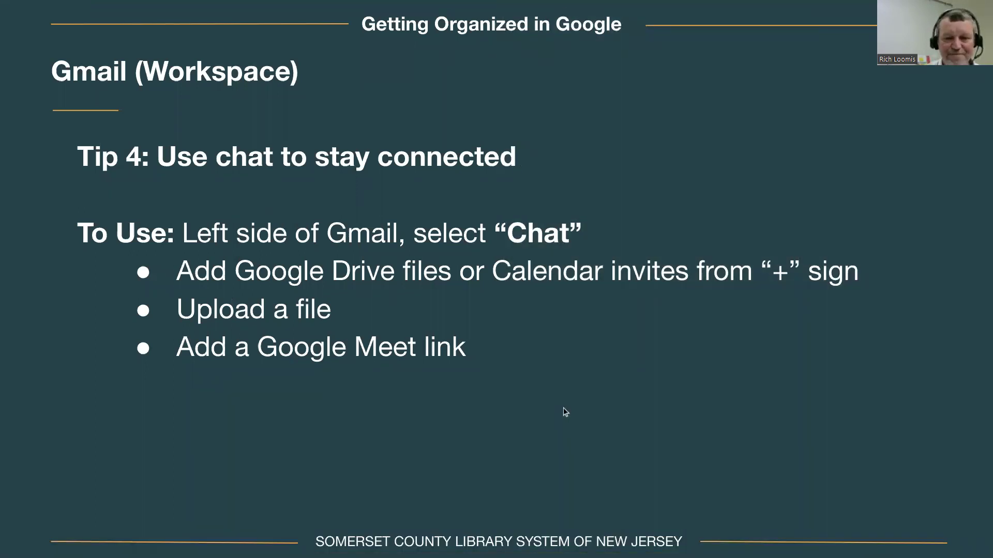
{"action": "key", "text": "Right"}
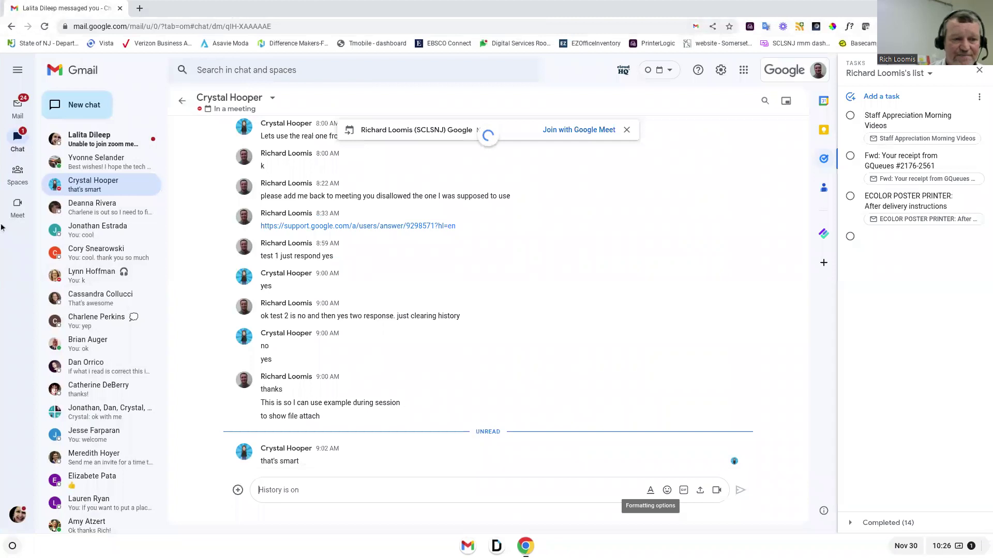
Open the Digital Services Room space to view its chat, files and tasks sections
{"action": "mouse_move", "coordinate": [15, 177]}
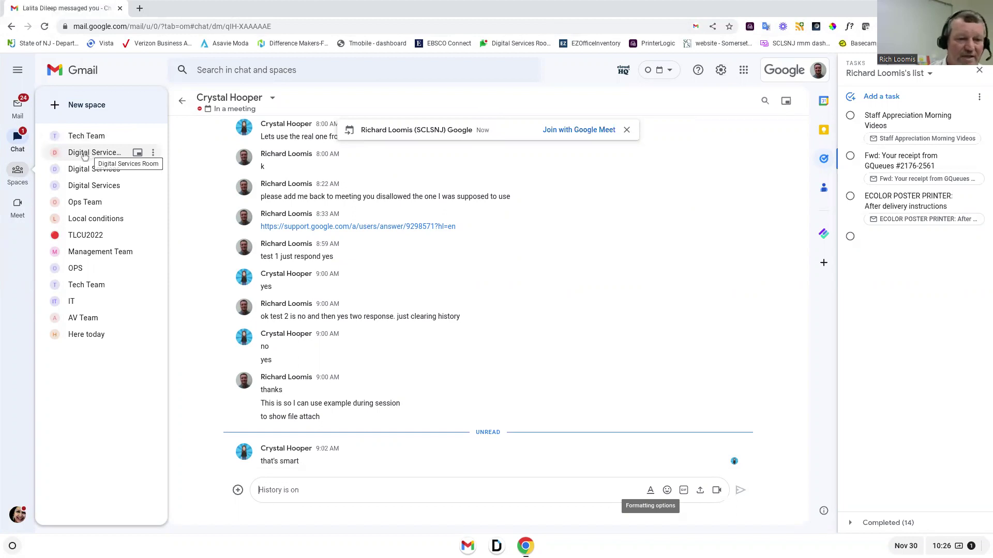
{"action": "left_click", "coordinate": [85, 153]}
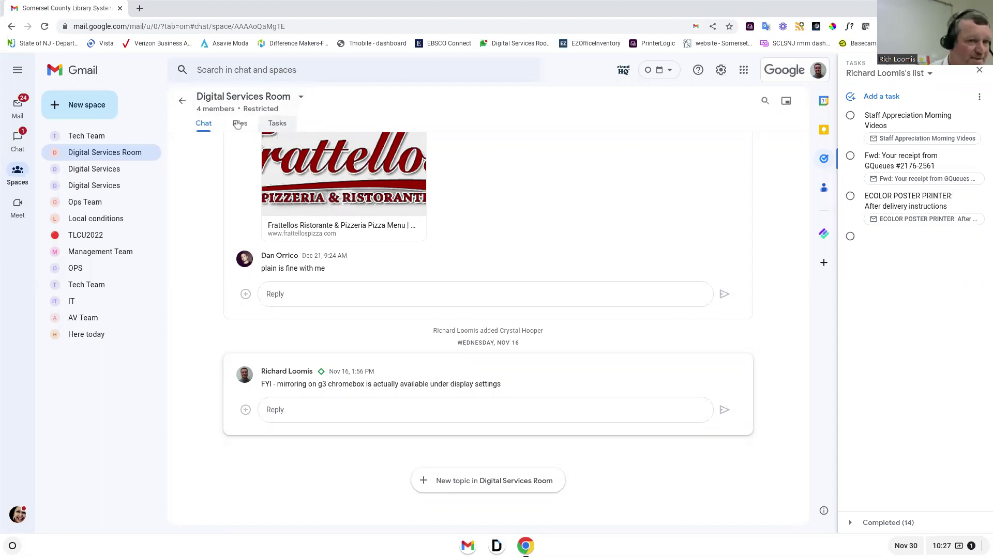
{"action": "double_click", "coordinate": [85, 7]}
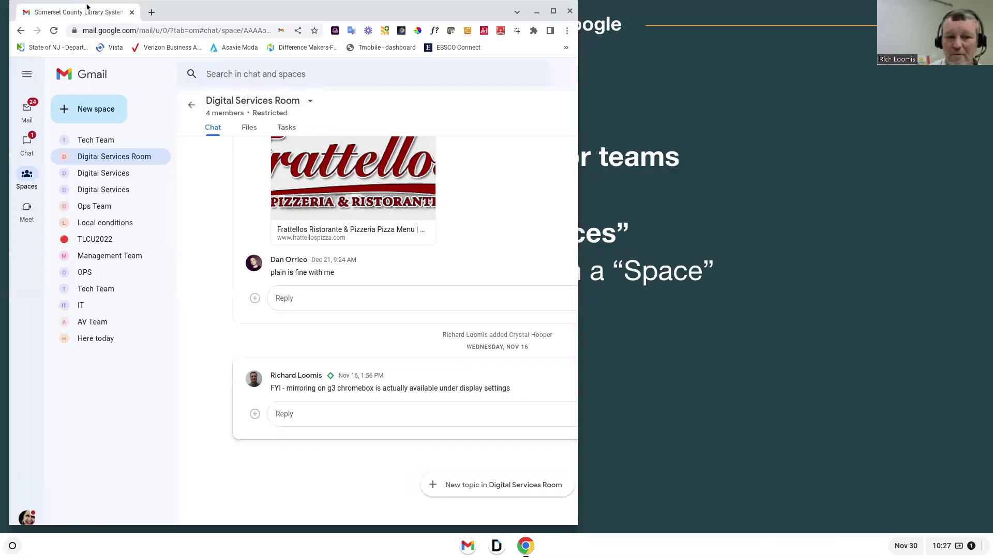
{"action": "left_click_drag", "start_coordinate": [87, 7], "coordinate": [992, 50]}
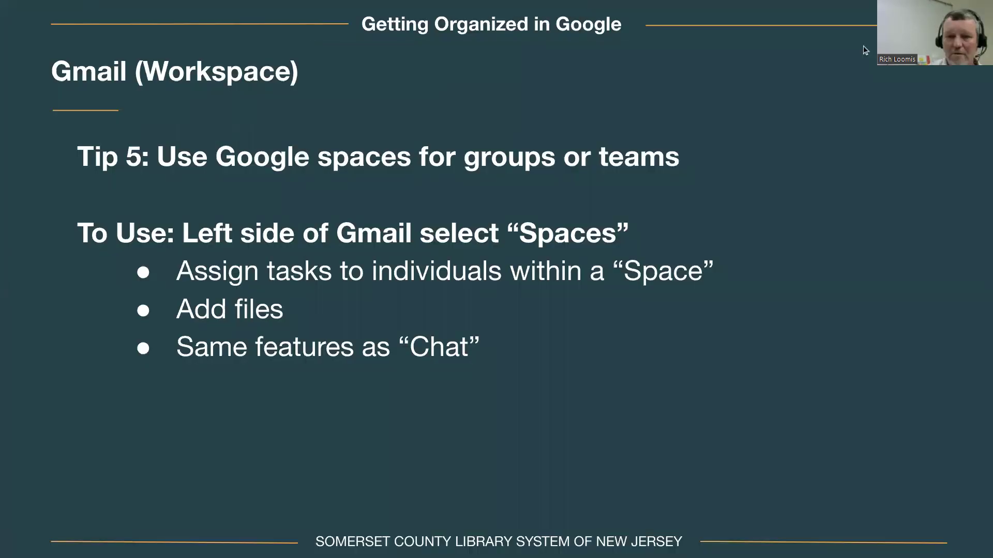
{"action": "left_click", "coordinate": [643, 382]}
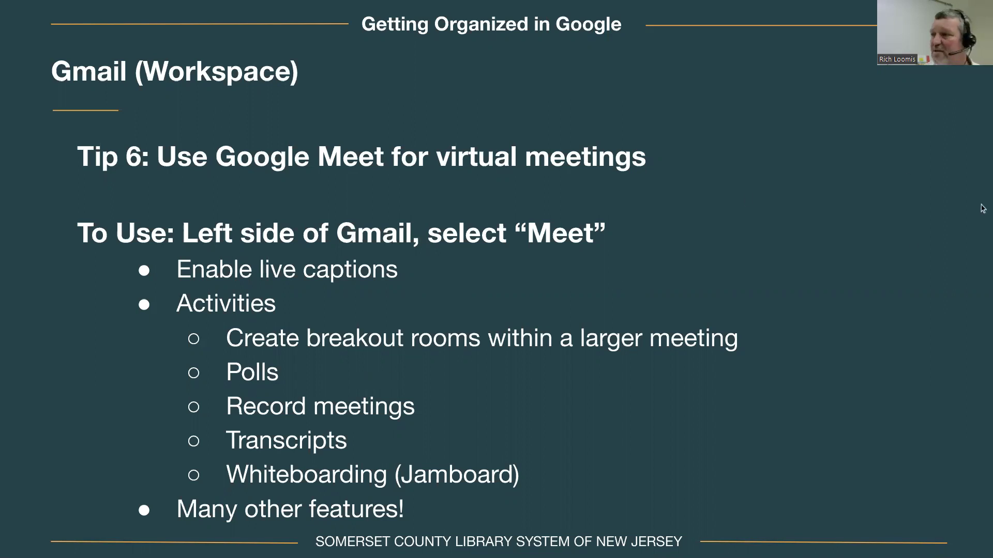
{"action": "left_click_drag", "start_coordinate": [992, 69], "coordinate": [491, 12]}
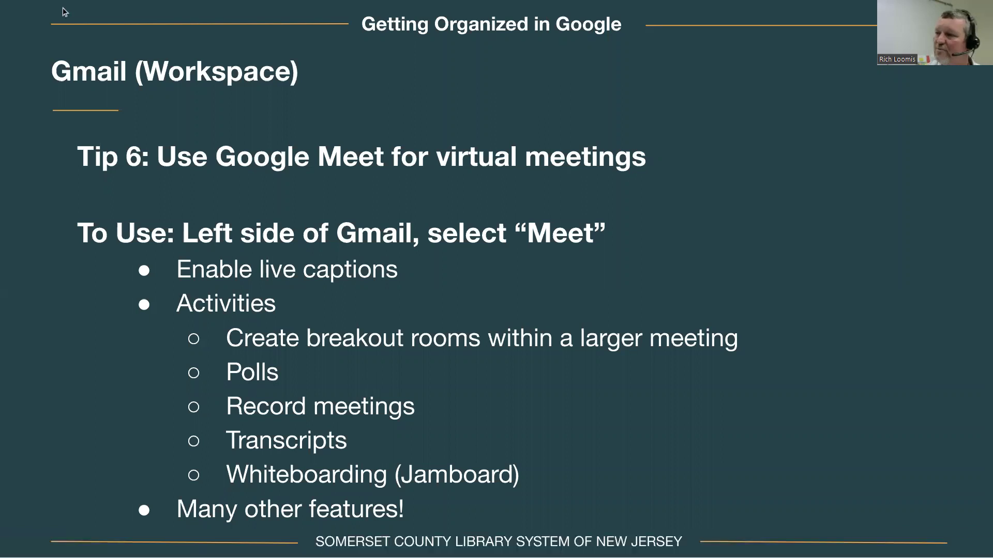
{"action": "left_click_drag", "start_coordinate": [992, 73], "coordinate": [383, 0]}
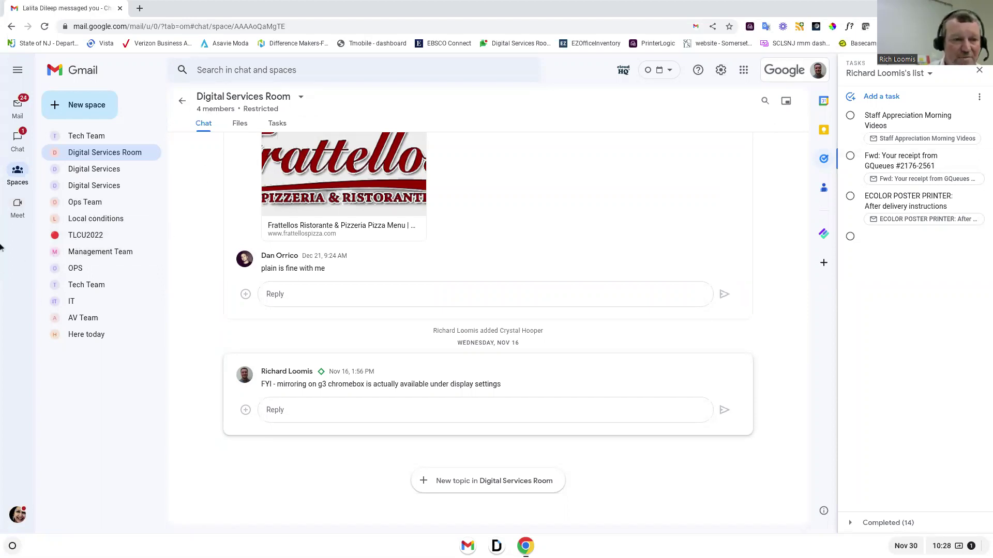
{"action": "double_click", "coordinate": [81, 8]}
{"action": "left_click_drag", "start_coordinate": [83, 9], "coordinate": [991, 62]}
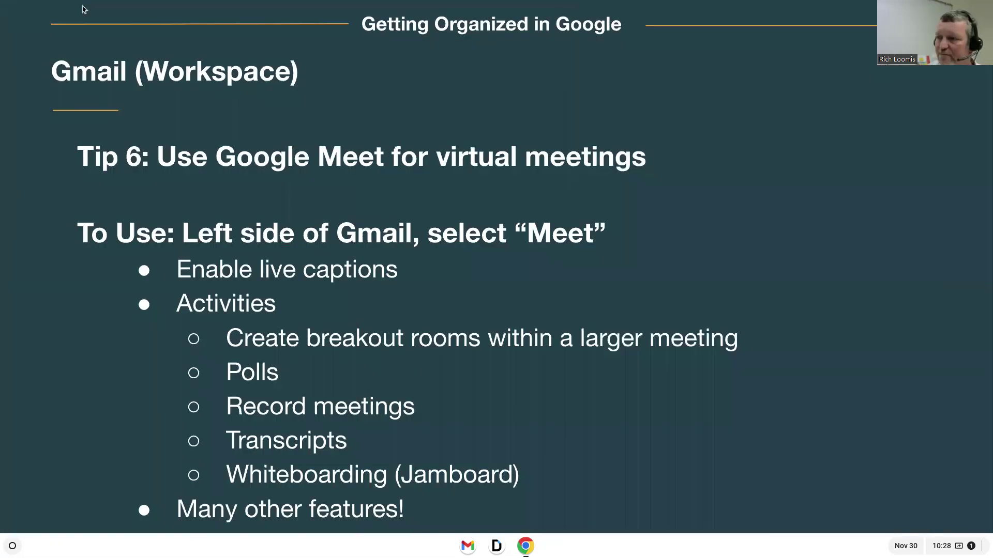
{"action": "left_click", "coordinate": [695, 253]}
{"action": "key", "text": "Left"}
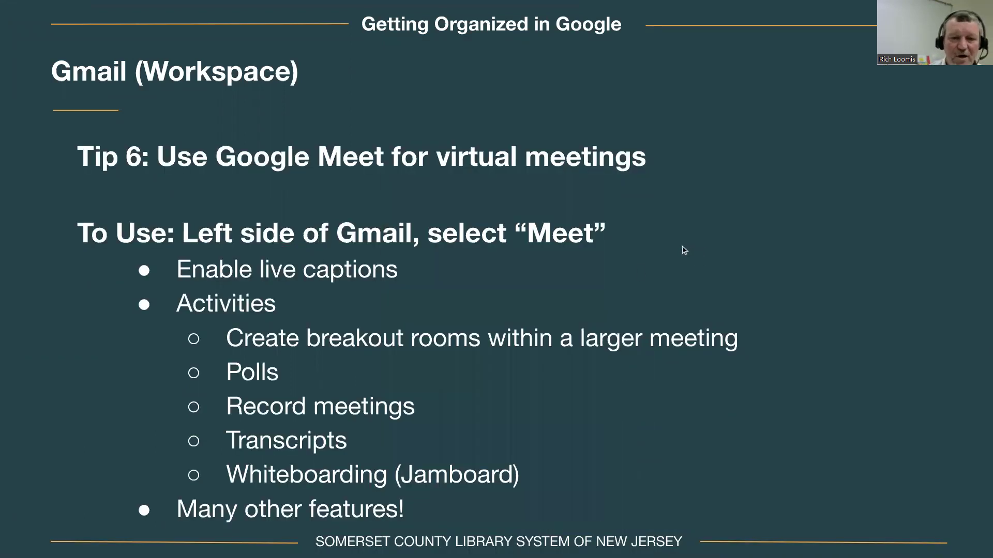
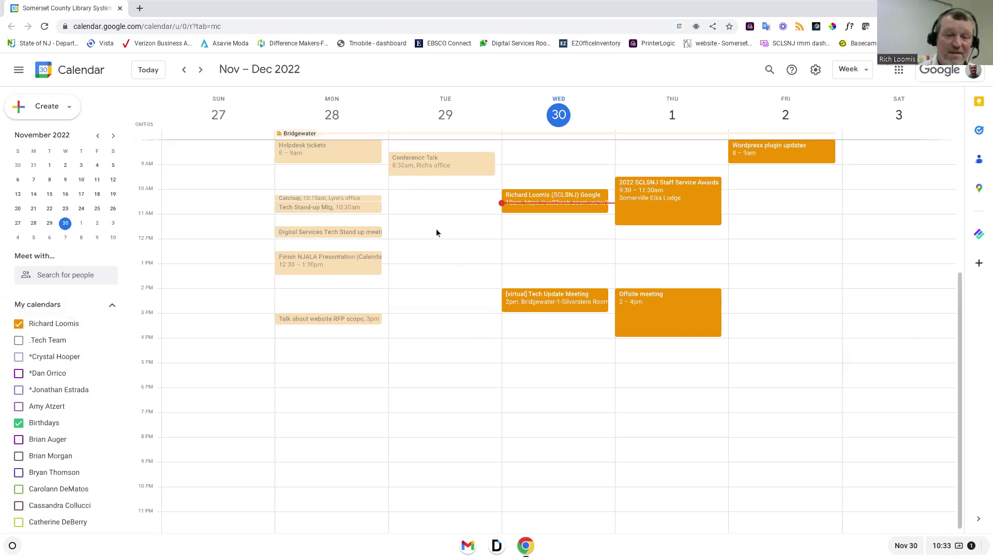
Start a detailed event titled "Test" on November 29, 2022 from 10:00am to 11:00am and check its visibility options
{"action": "left_click", "coordinate": [420, 198]}
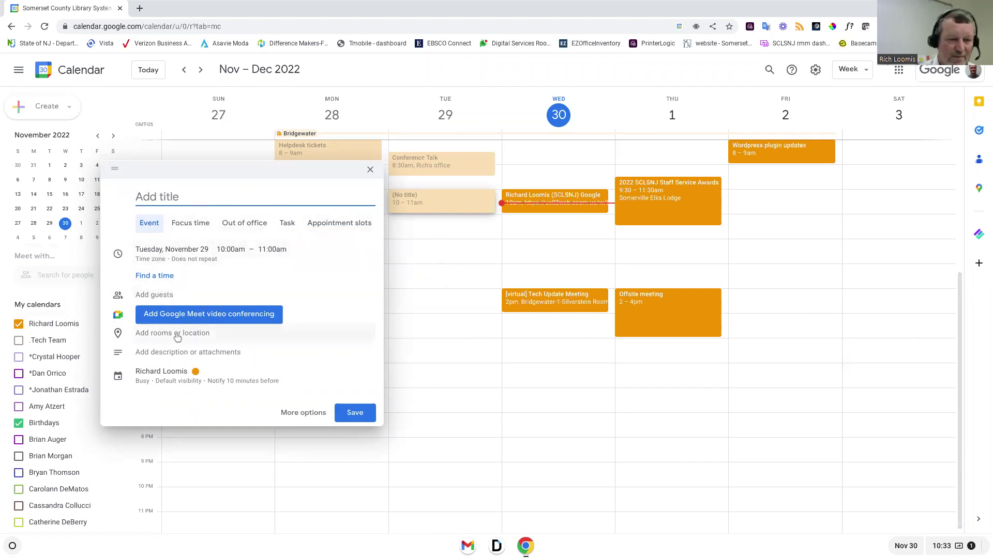
{"action": "left_click", "coordinate": [309, 415]}
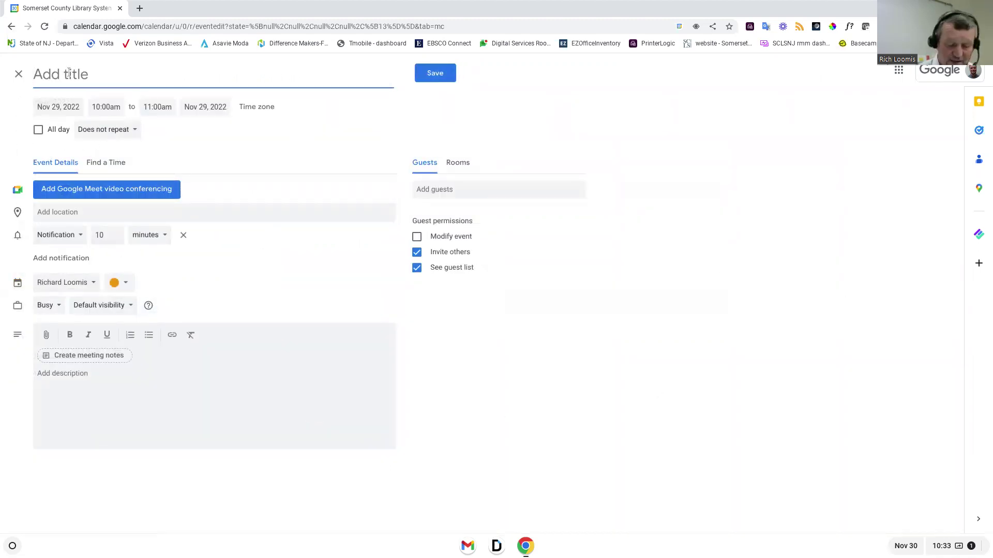
{"action": "type", "text": "Test"}
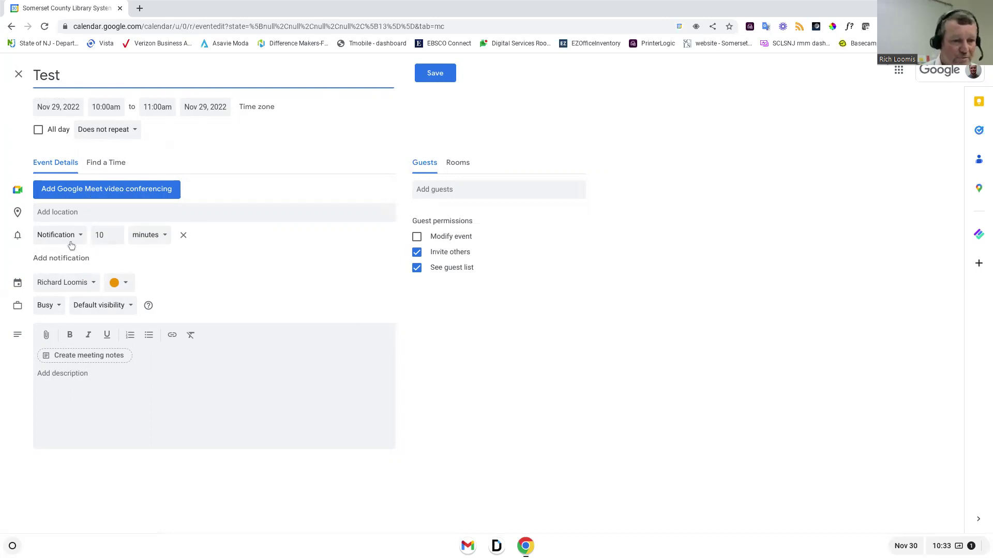
{"action": "left_click", "coordinate": [103, 308]}
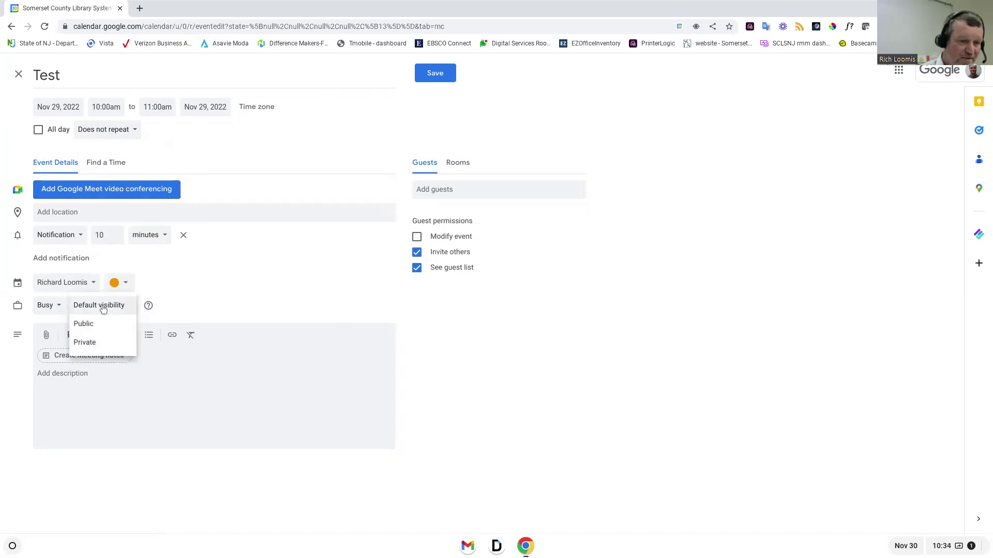
{"action": "left_click", "coordinate": [285, 272]}
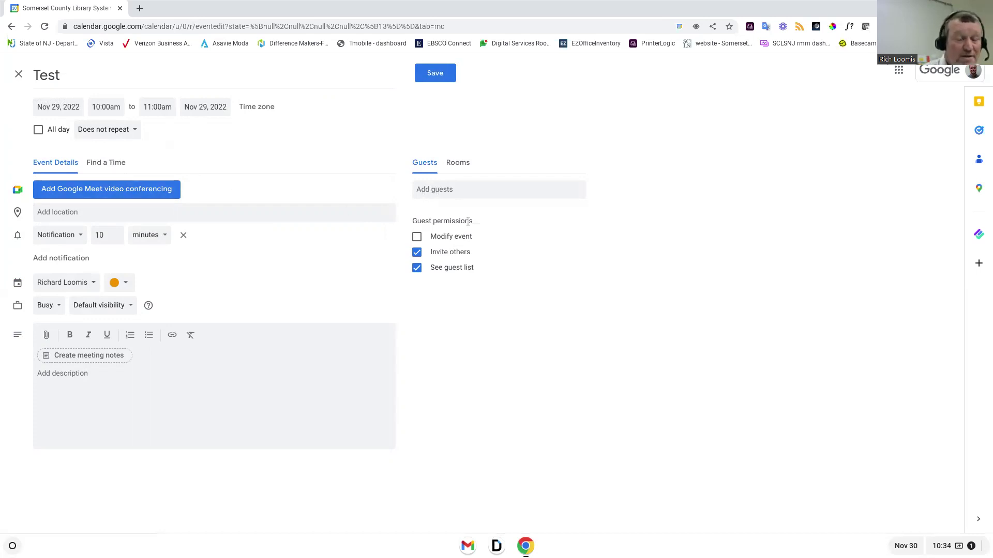
Add two suggested colleagues as guests to the "Test" event
{"action": "left_click", "coordinate": [445, 190]}
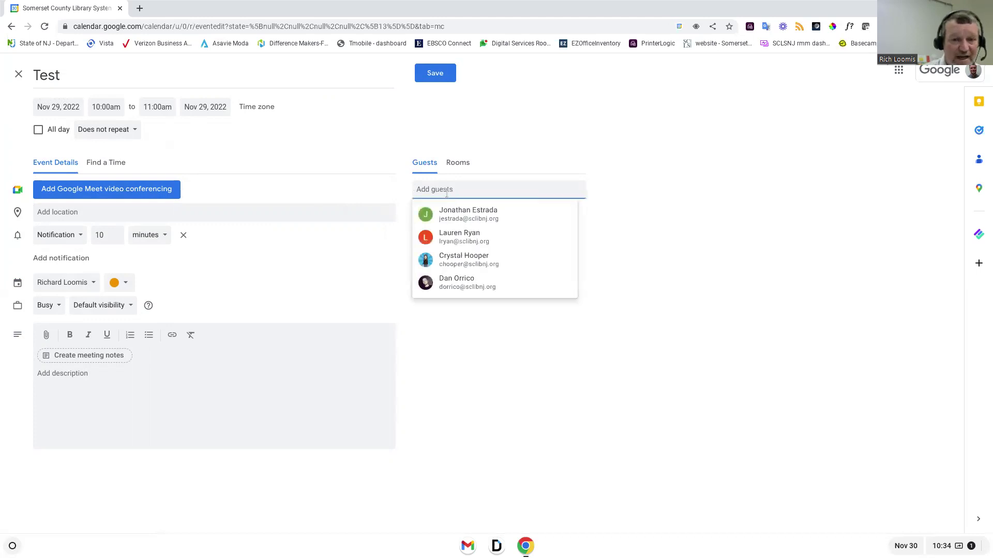
{"action": "left_click", "coordinate": [457, 211]}
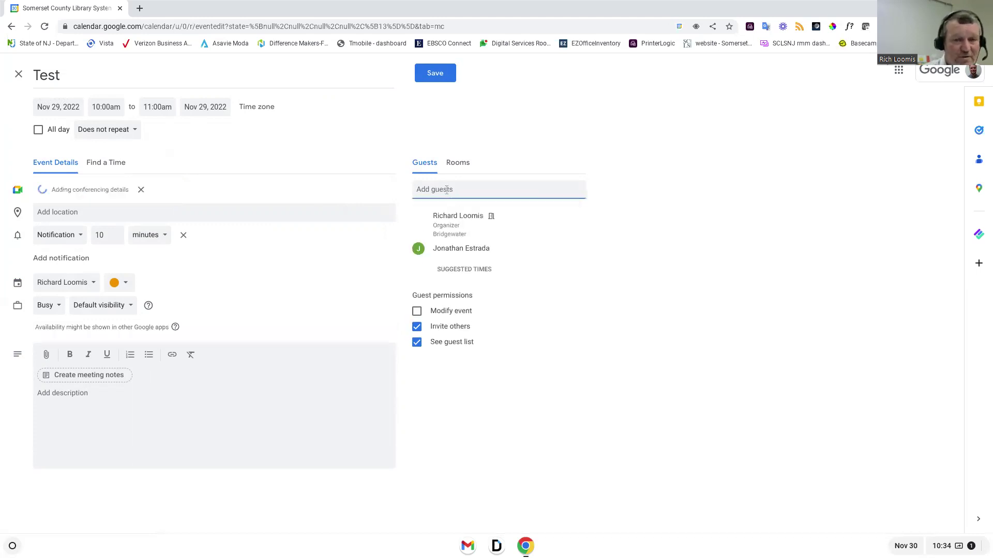
{"action": "left_click", "coordinate": [441, 189]}
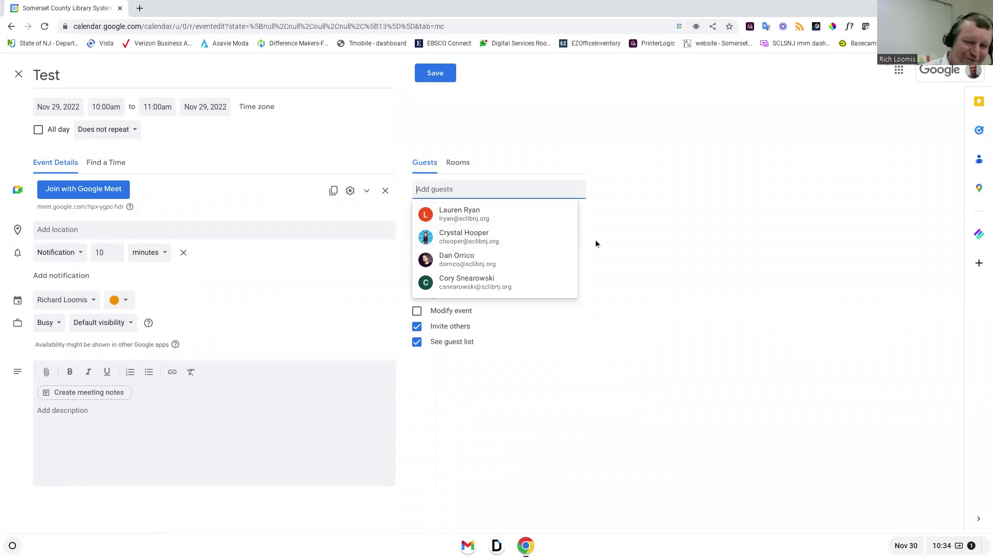
{"action": "left_click", "coordinate": [443, 238]}
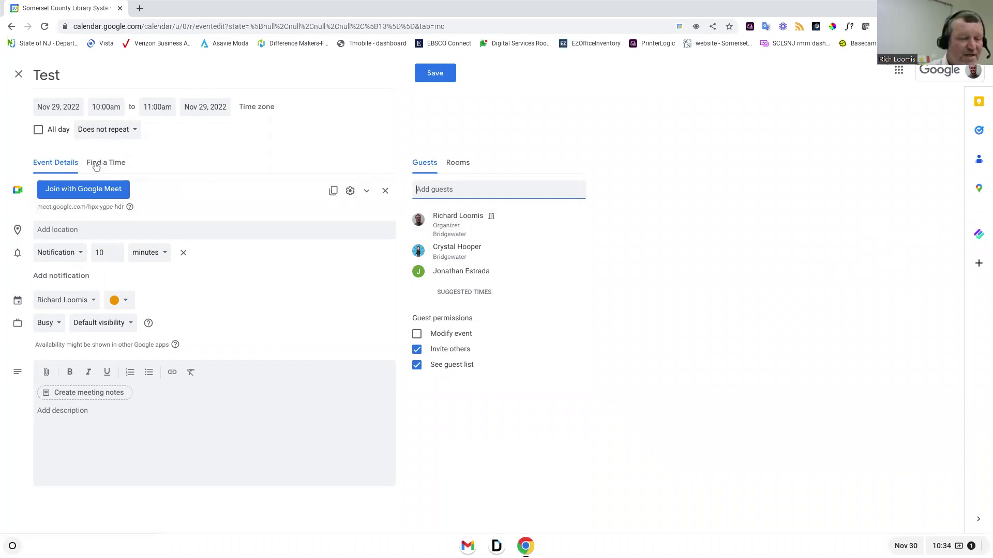
Move the "Test" event to December 1, 2022 and compare all guests' schedules for that day
{"action": "left_click", "coordinate": [69, 107]}
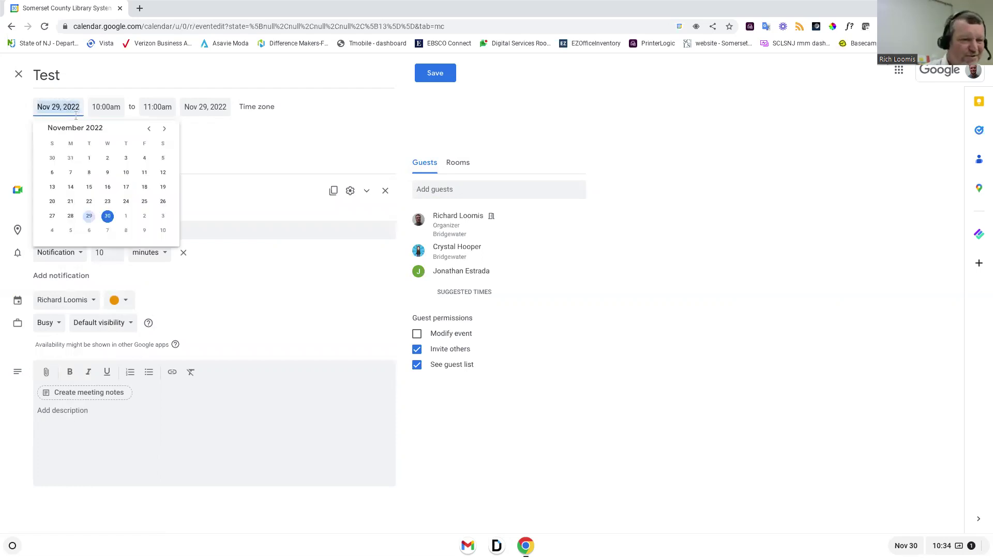
{"action": "left_click", "coordinate": [126, 216]}
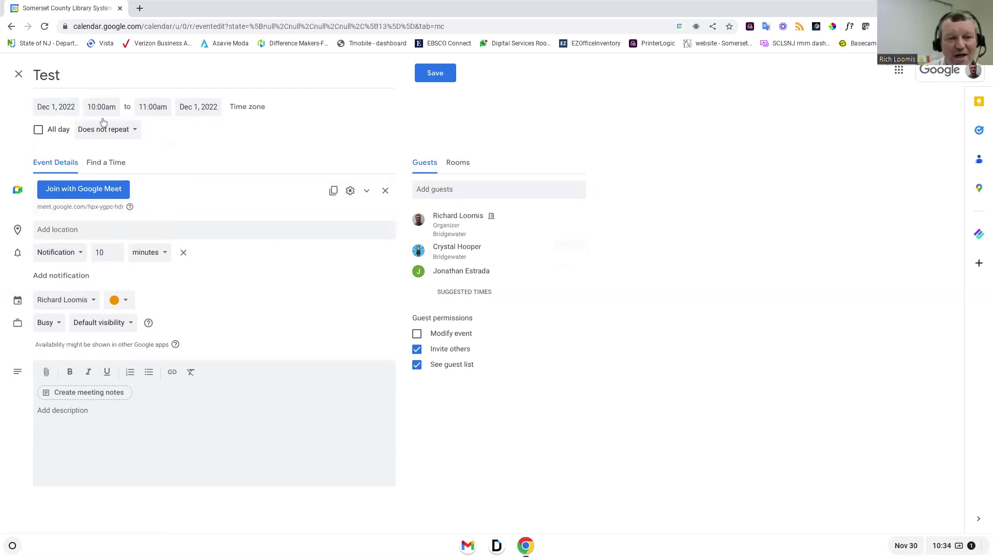
{"action": "left_click", "coordinate": [108, 165]}
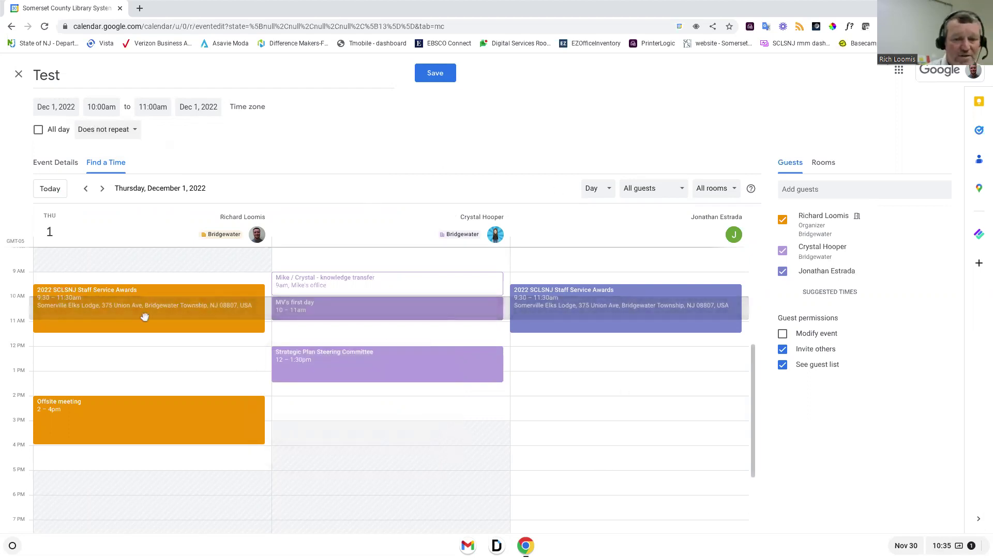
{"action": "mouse_move", "coordinate": [176, 312]}
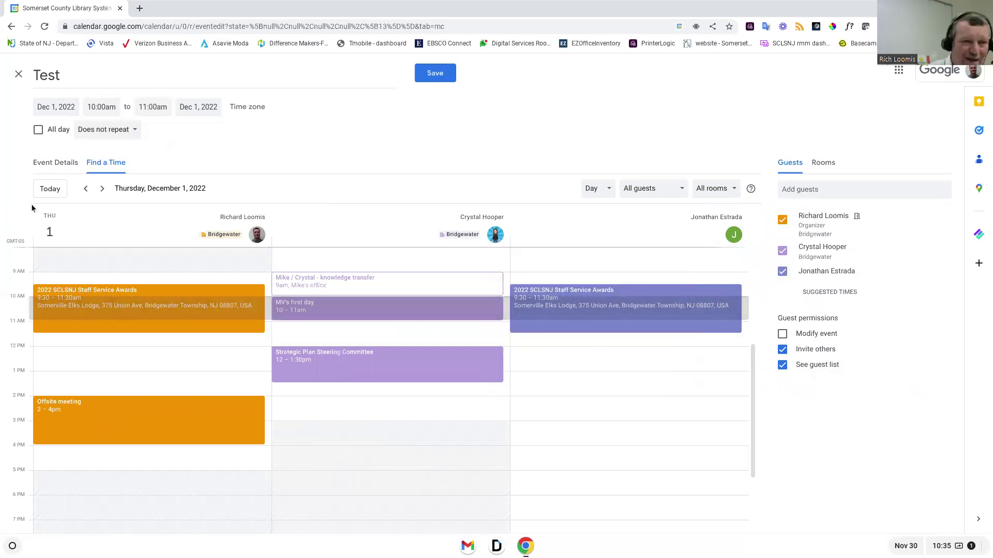
{"action": "left_click", "coordinate": [56, 163]}
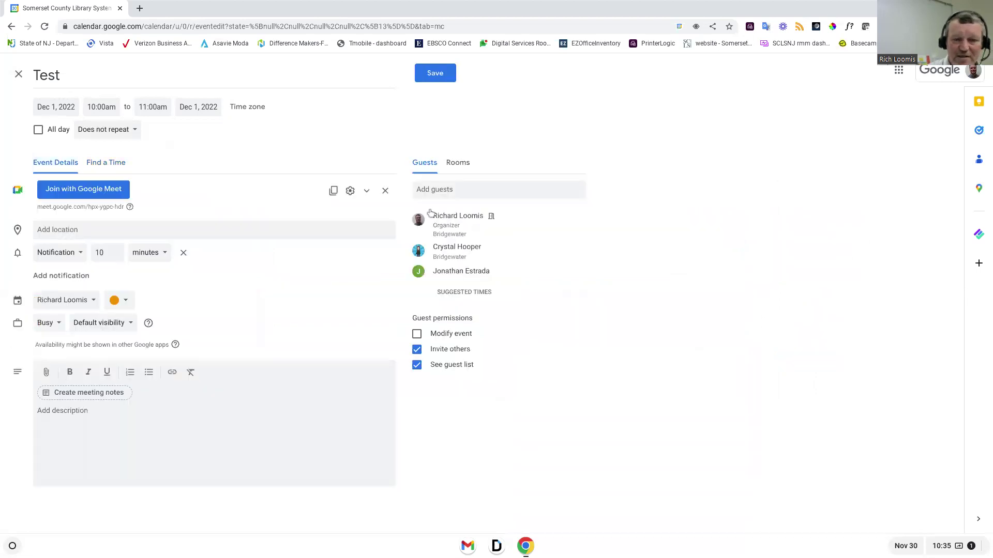
Check the suggested meeting times for the guests and discard the unsaved "Test" event
{"action": "left_click", "coordinate": [483, 295]}
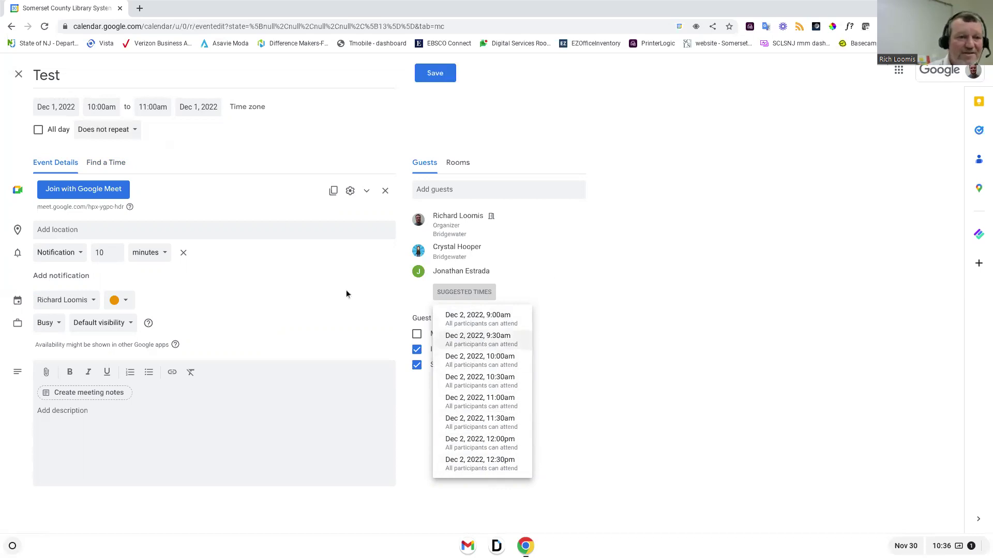
{"action": "left_click", "coordinate": [19, 75]}
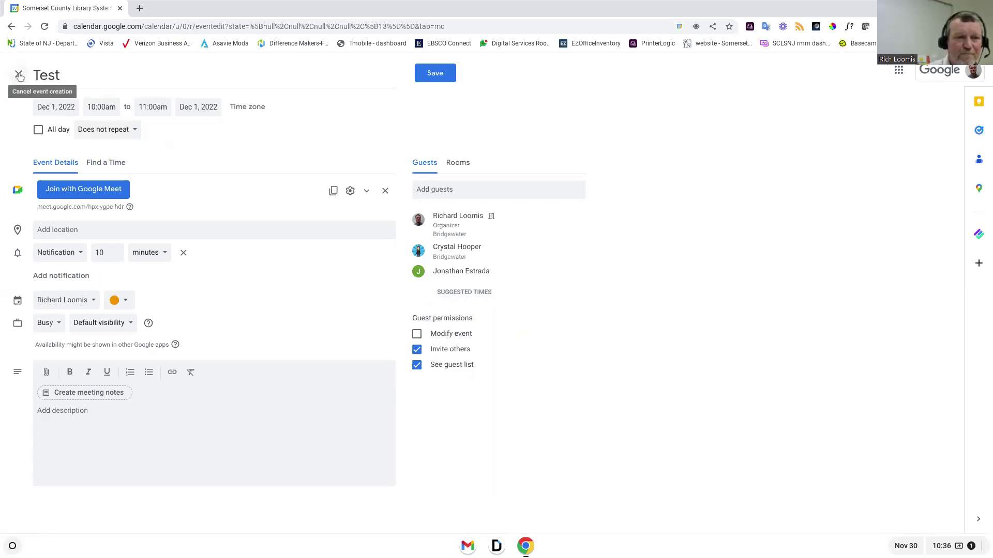
{"action": "left_click", "coordinate": [19, 76]}
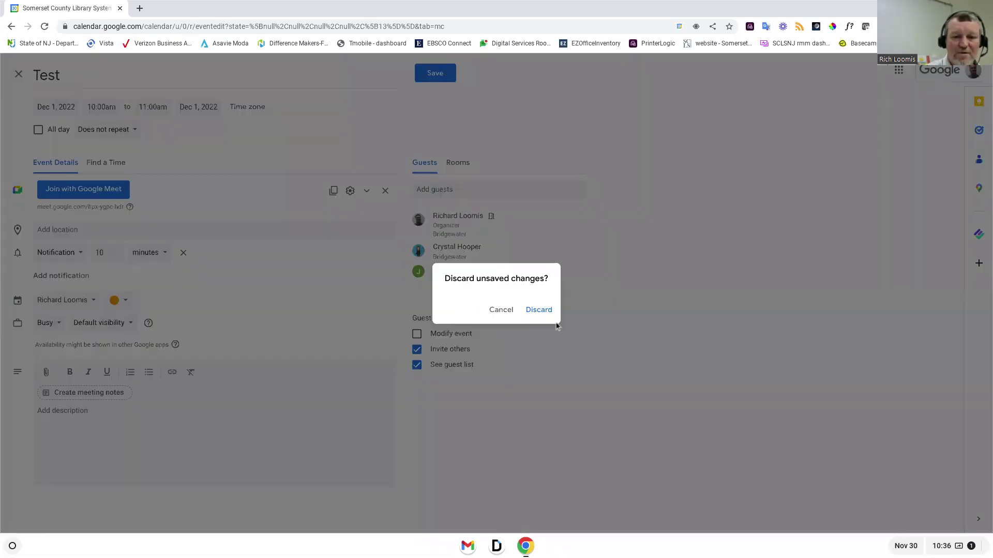
{"action": "left_click", "coordinate": [541, 314]}
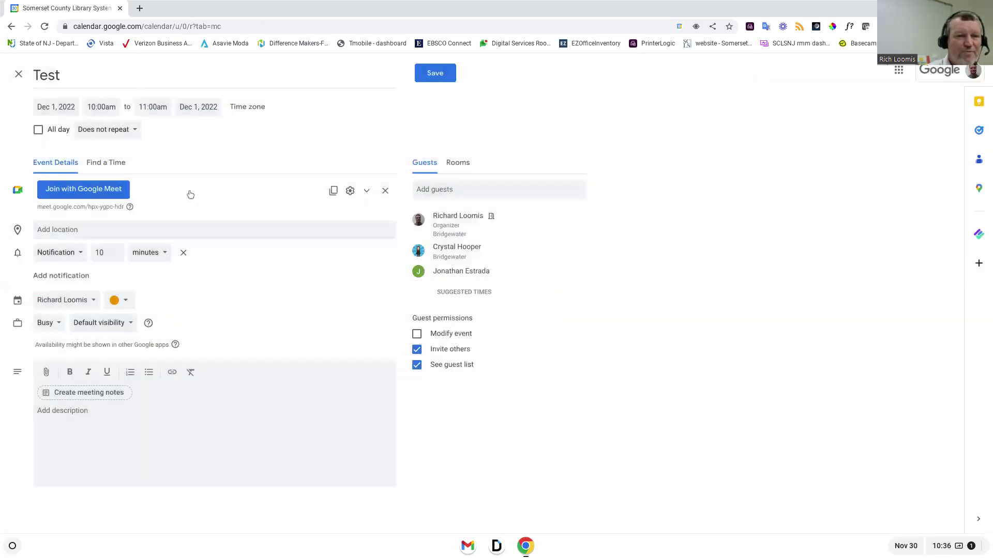
{"action": "key", "text": "alt+Tab"}
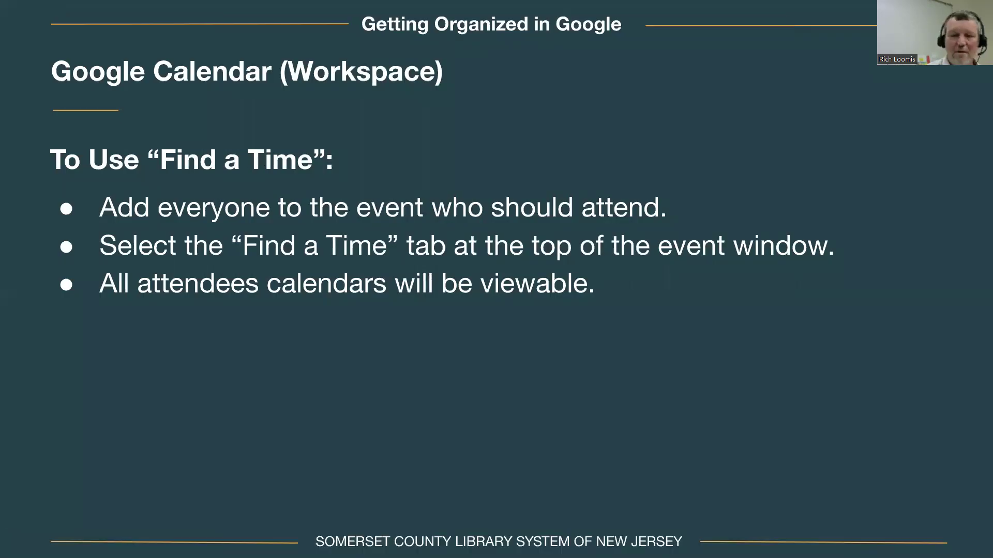
{"action": "left_click", "coordinate": [222, 350]}
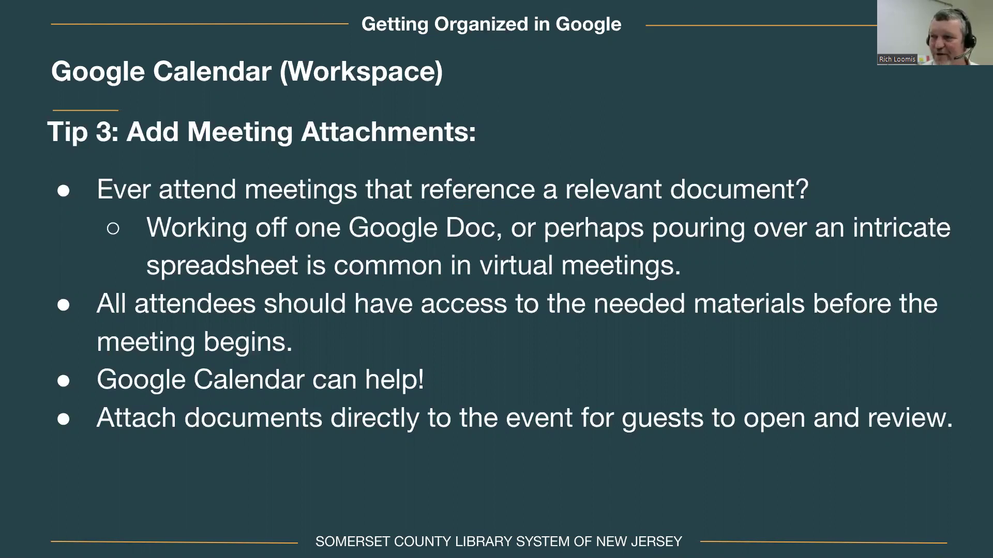
{"action": "left_click_drag", "start_coordinate": [992, 36], "coordinate": [491, 1]}
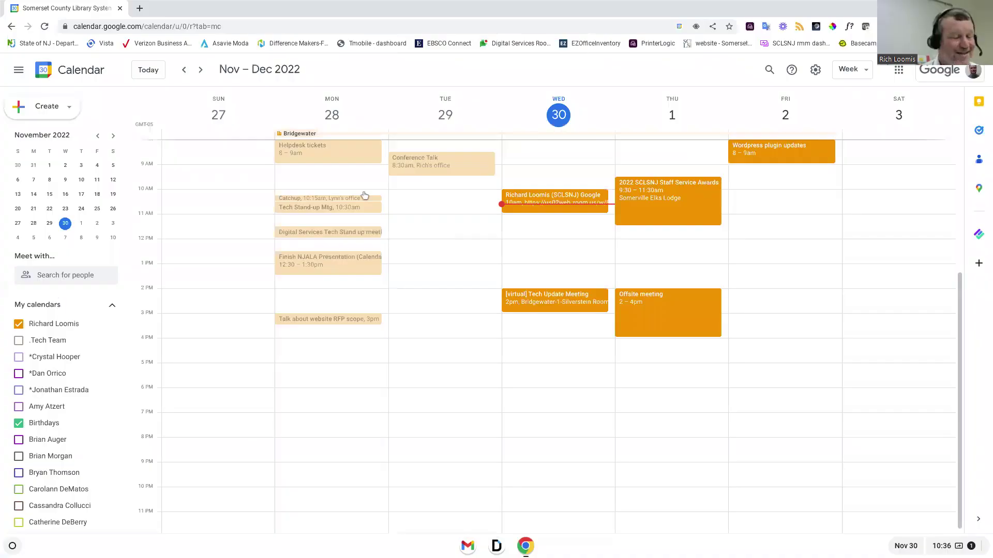
Start a detailed event on November 29, 2022 from 10:00am to 11:00am and examine the Google Drive attachment choices without attaching a file
{"action": "left_click", "coordinate": [407, 201]}
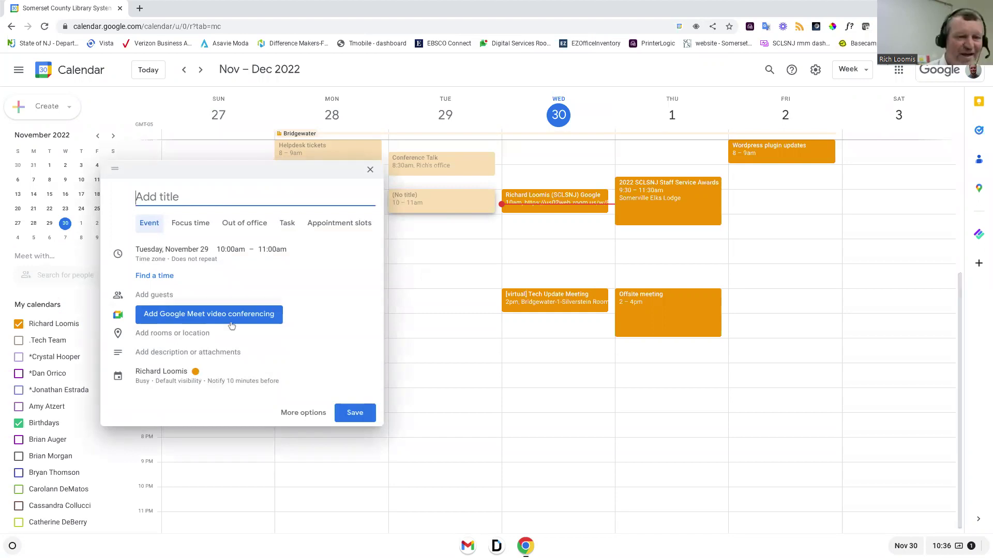
{"action": "left_click", "coordinate": [298, 420]}
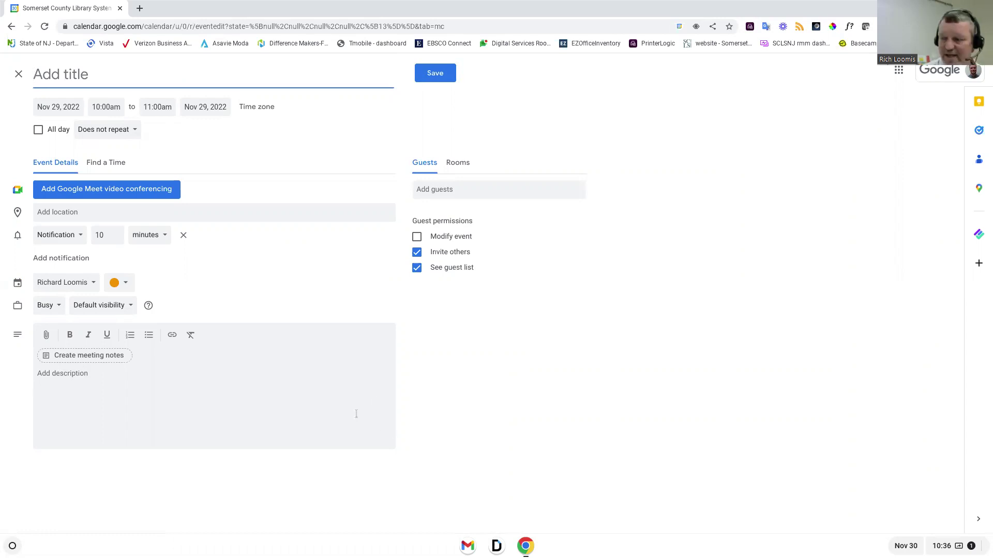
{"action": "left_click", "coordinate": [48, 338]}
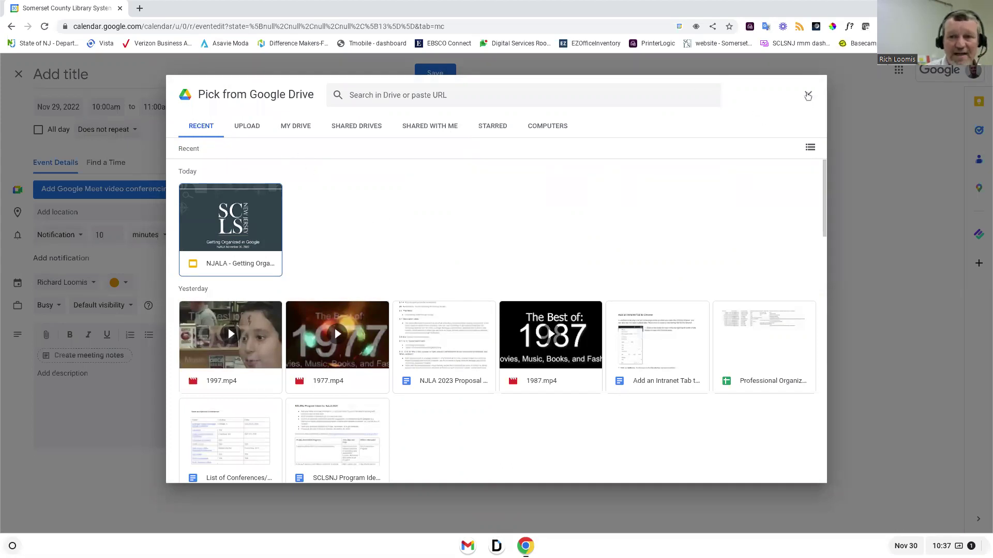
{"action": "left_click", "coordinate": [808, 95]}
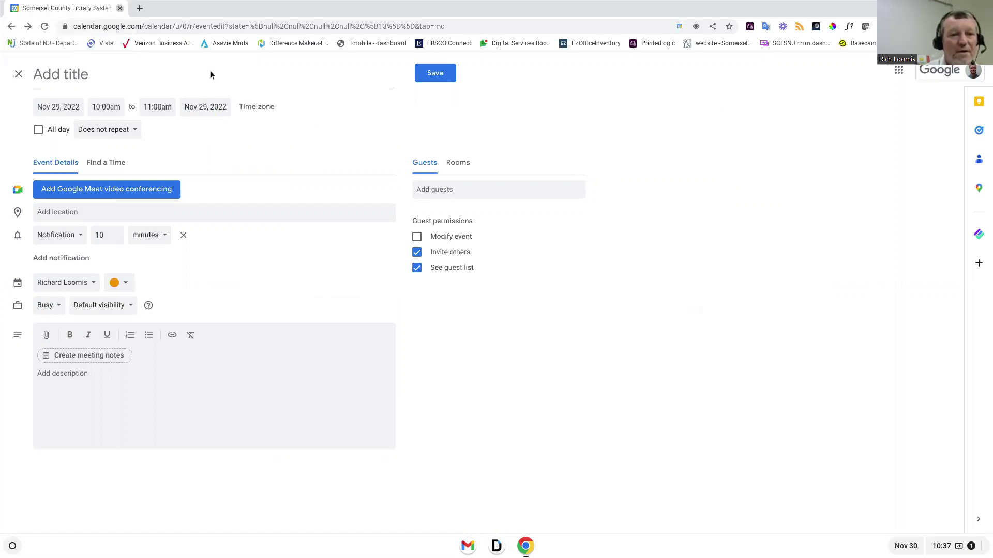
{"action": "key", "text": "alt+Tab"}
{"action": "left_click", "coordinate": [644, 129]}
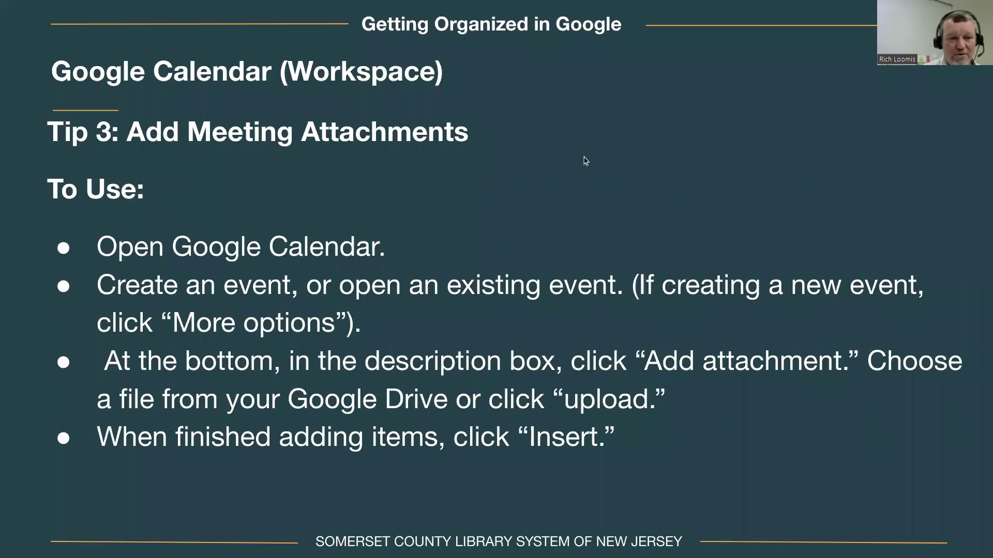